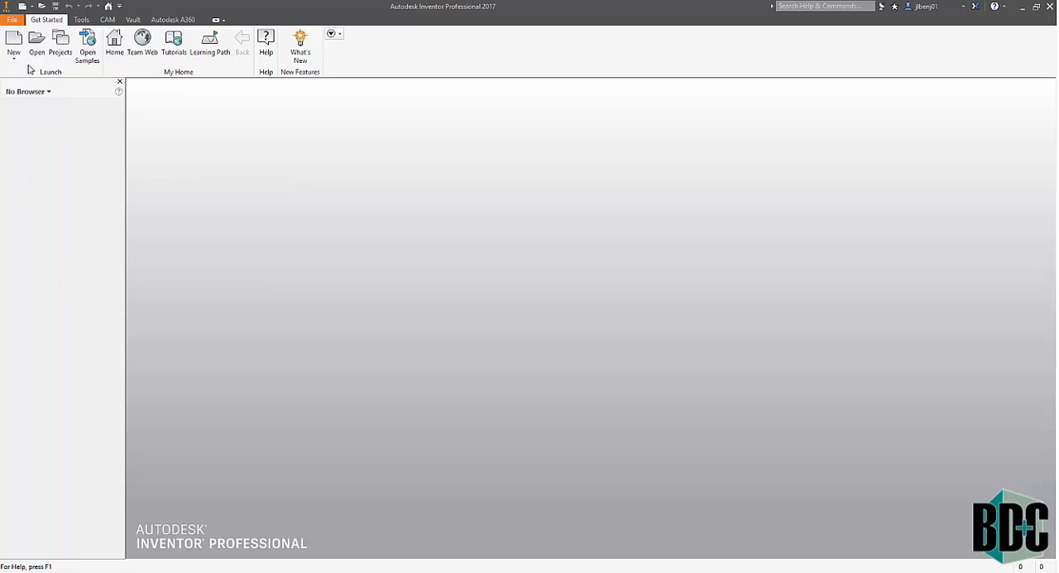
# - Create a new part from the English Standard (in).ipt template
pyautogui.click(15, 39)
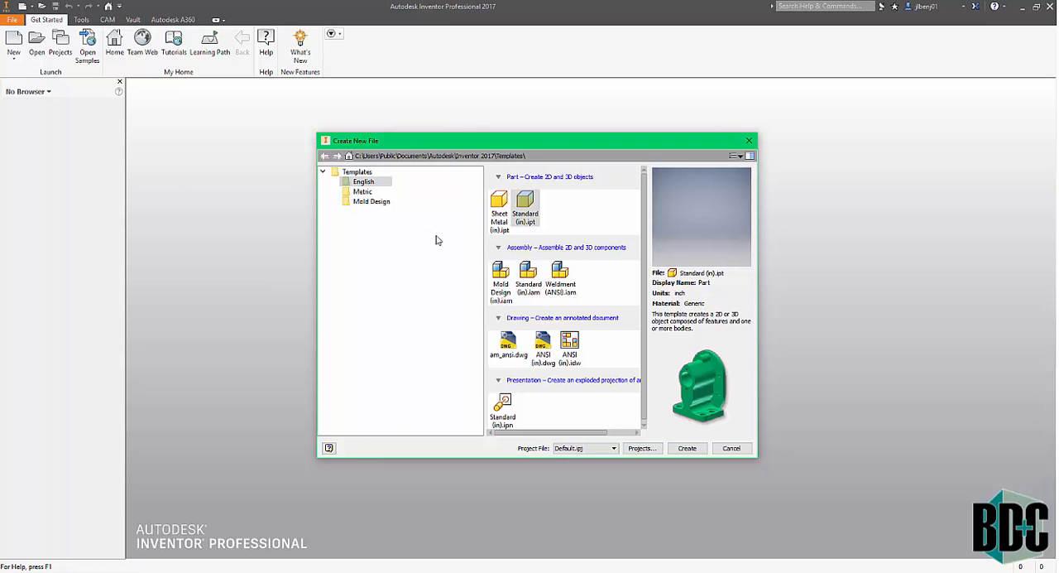
pyautogui.click(530, 209)
pyautogui.click(687, 448)
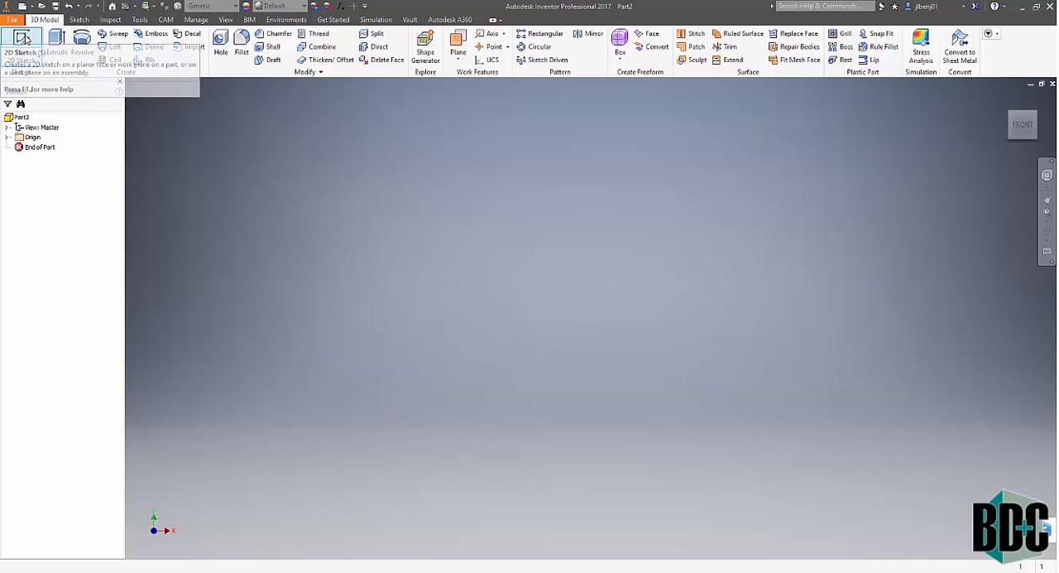
# - Start a 2D sketch on the YZ origin plane
pyautogui.click(24, 38)
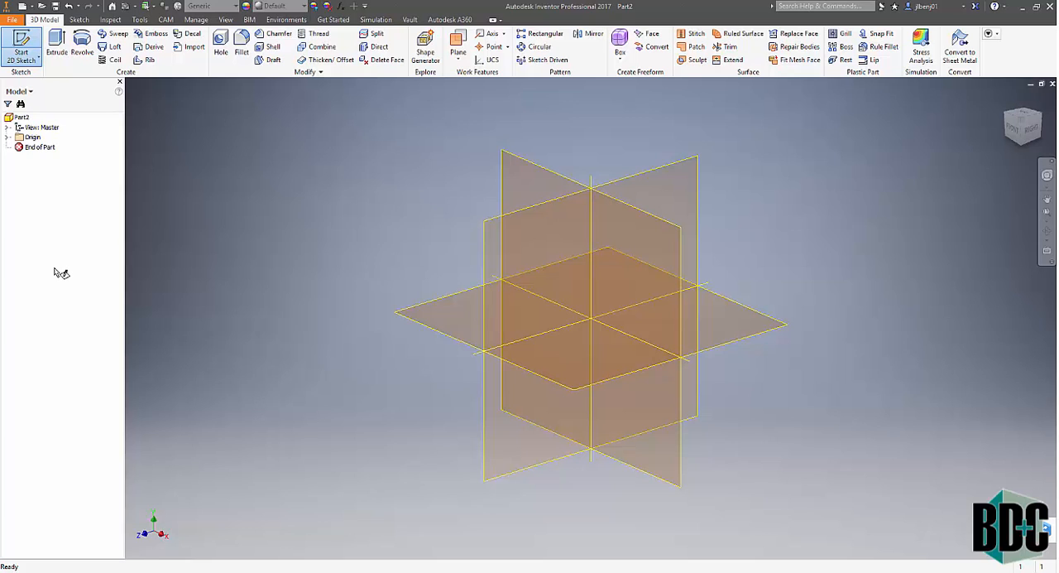
pyautogui.click(500, 245)
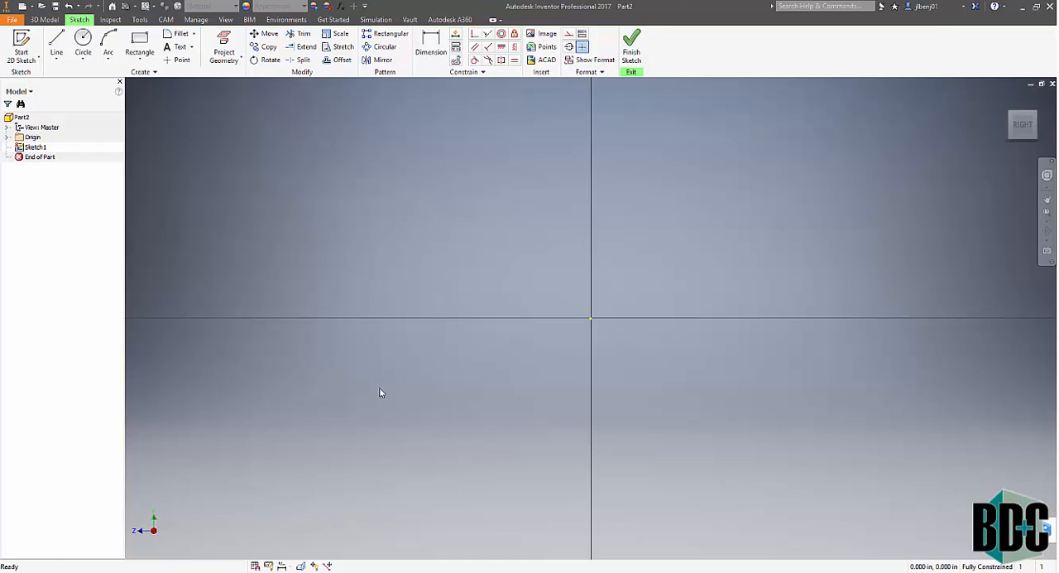
pyautogui.click(633, 43)
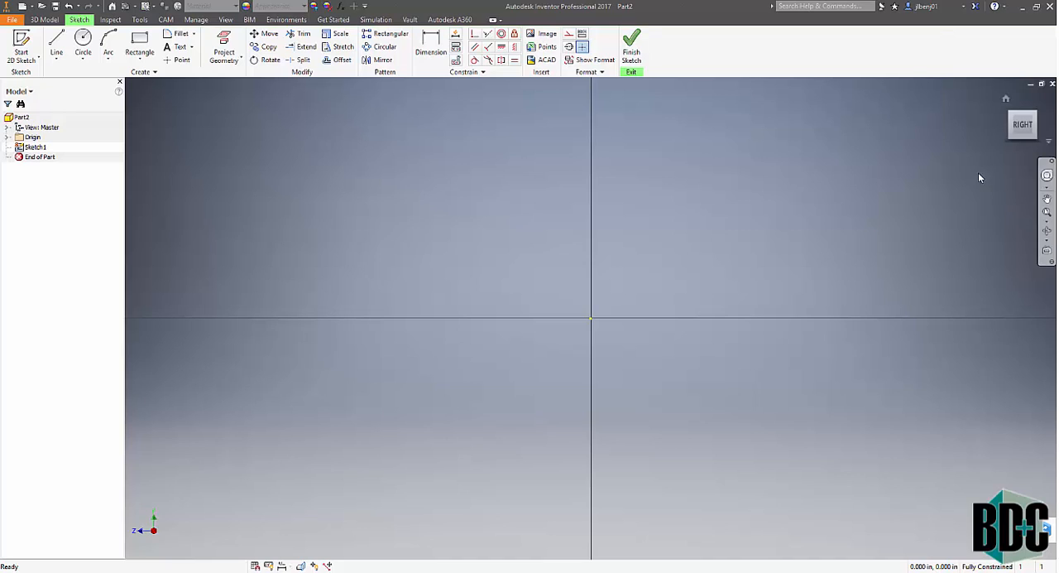
# - Draw a vertical construction line upward from the origin, and turn construction line style off again
pyautogui.click(568, 33)
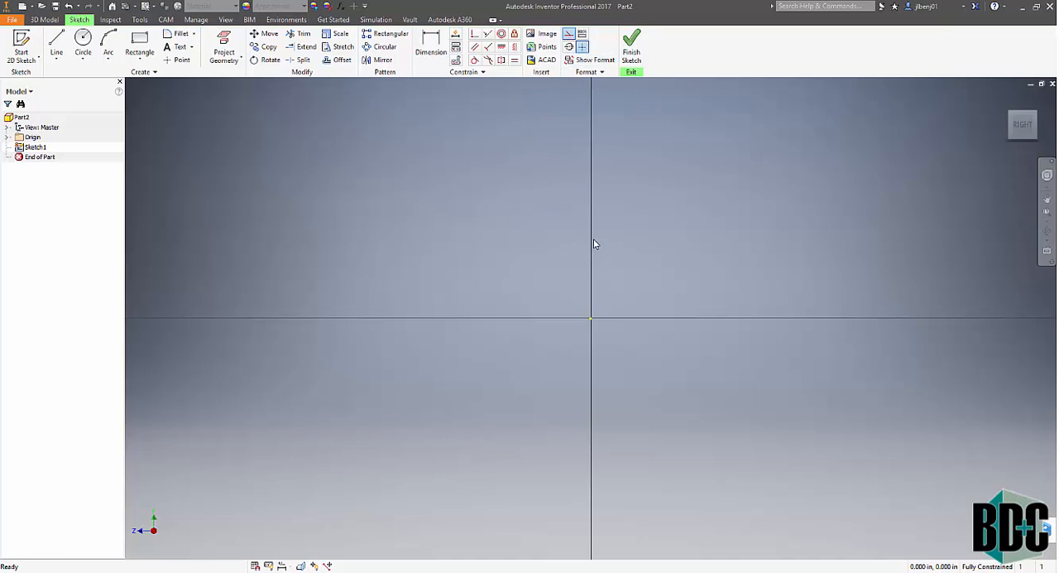
pyautogui.click(57, 41)
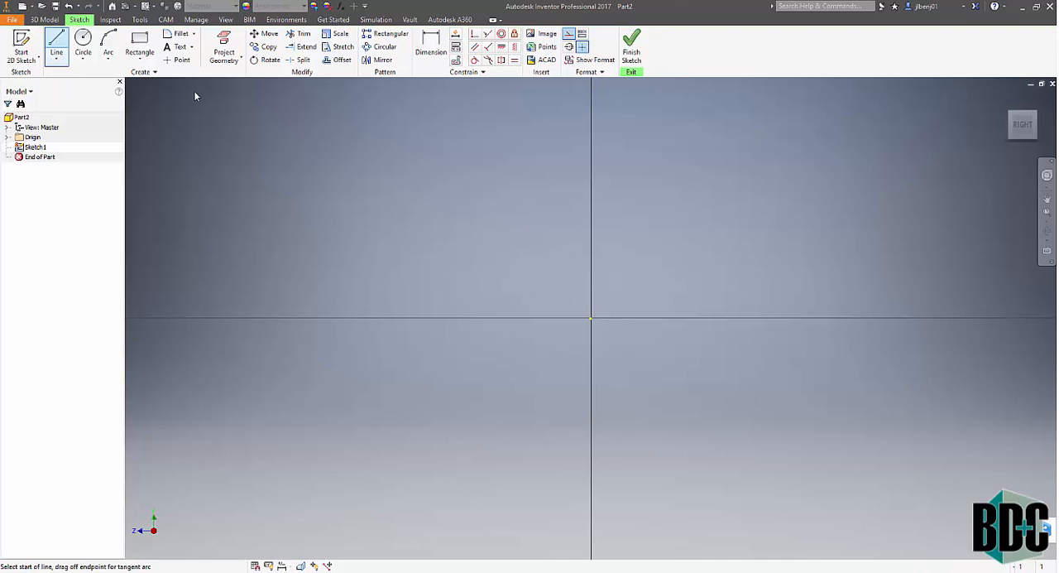
pyautogui.click(590, 317)
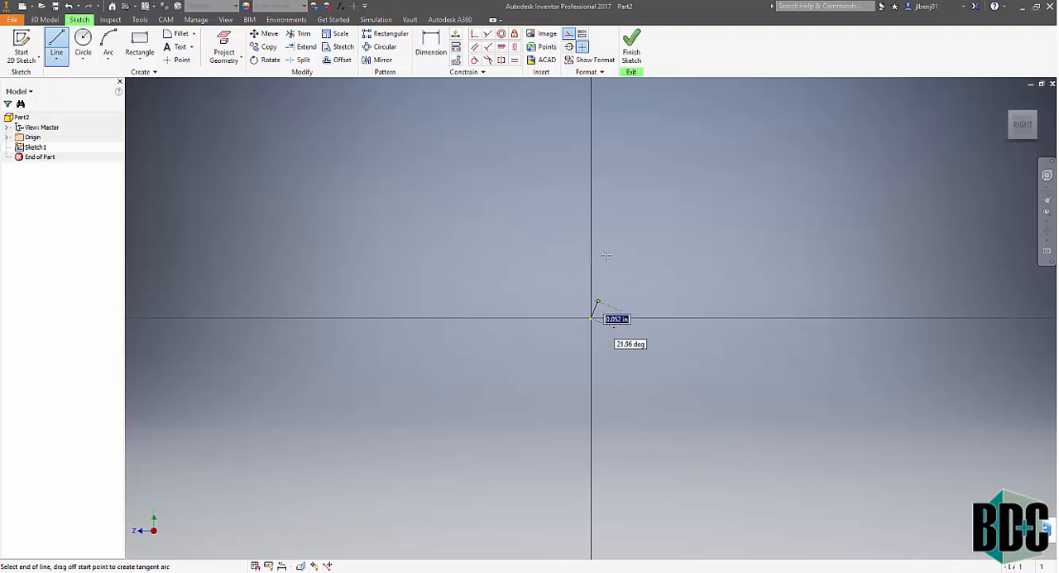
pyautogui.click(641, 176)
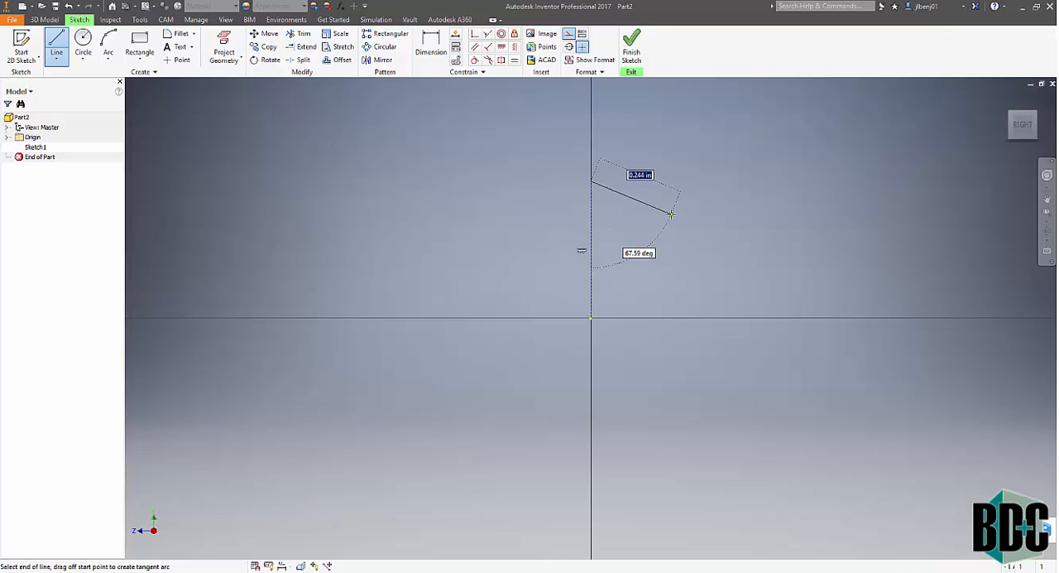
pyautogui.press('Escape')
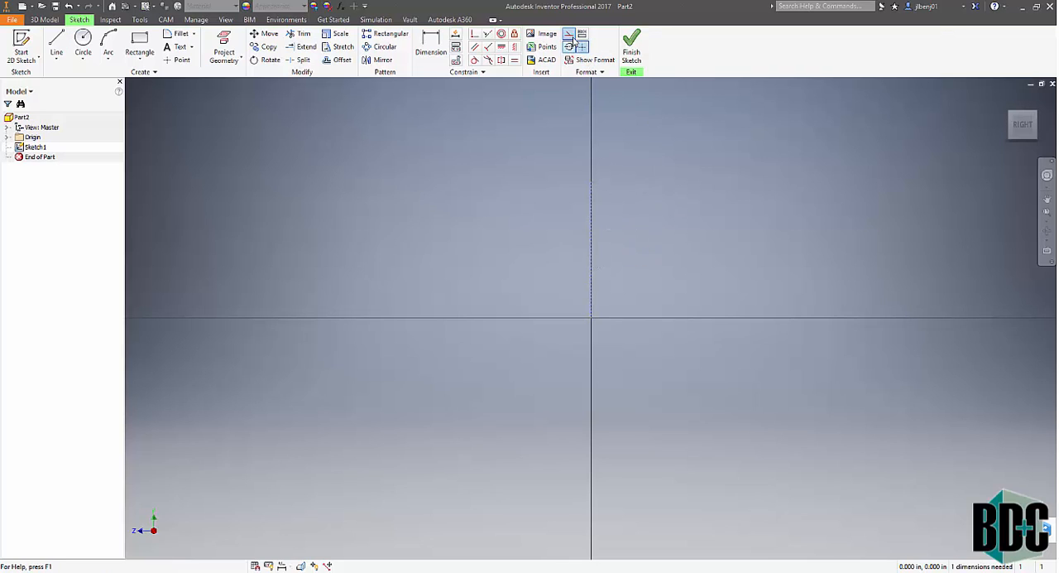
pyautogui.click(570, 35)
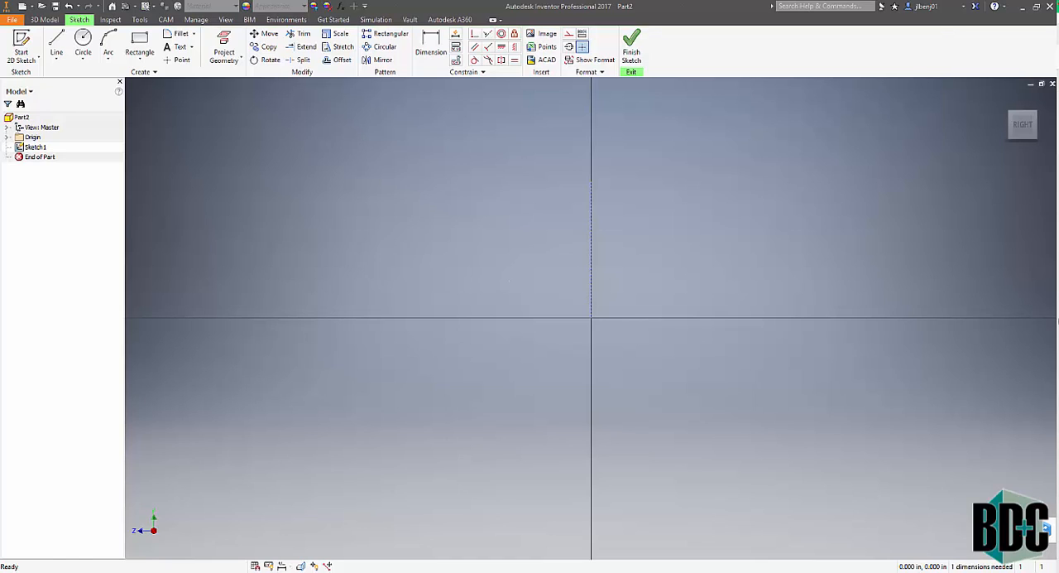
# - Sketch a closed profile starting on the horizontal axis: two parallel sloped edges, an outer lip about 0.168 in wide and an inner step about 0.099 in wide
pyautogui.press('l')
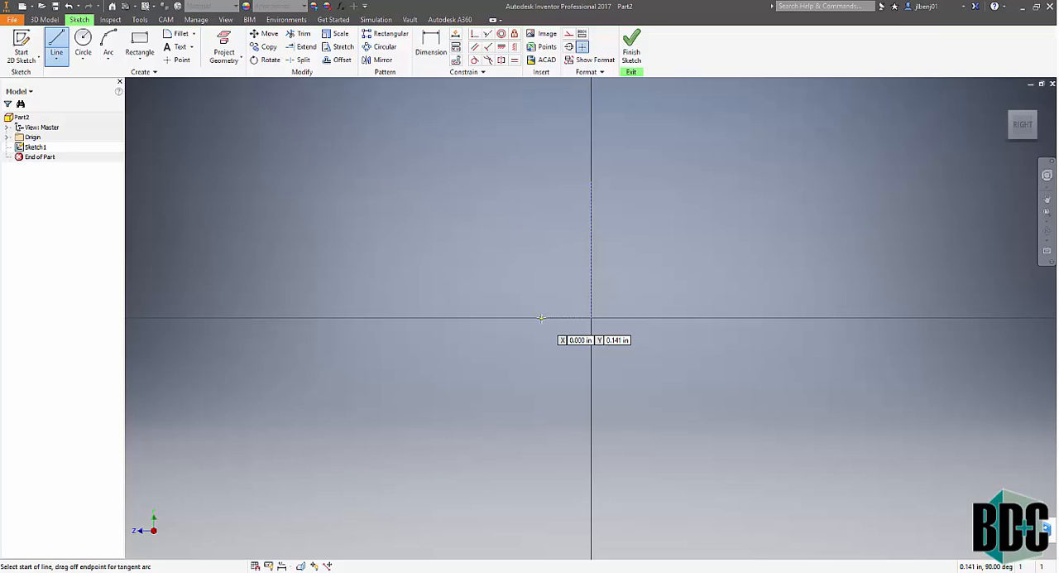
pyautogui.click(547, 317)
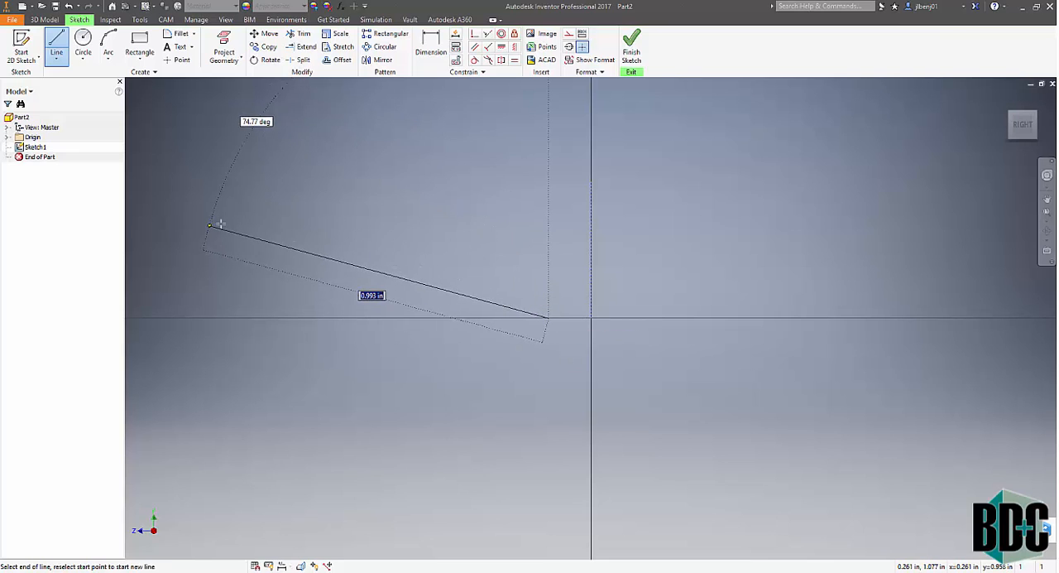
pyautogui.click(213, 226)
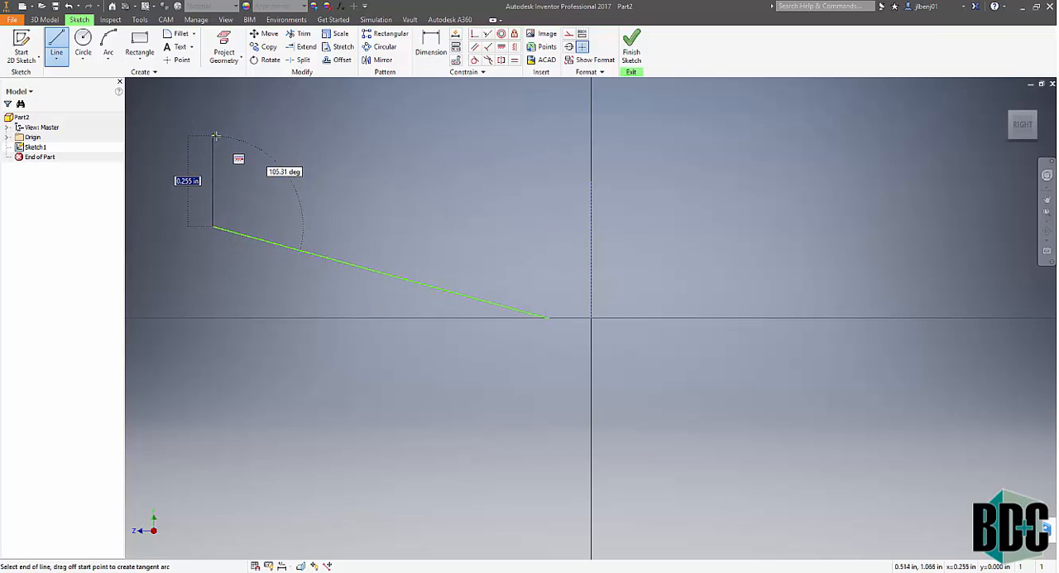
pyautogui.click(213, 134)
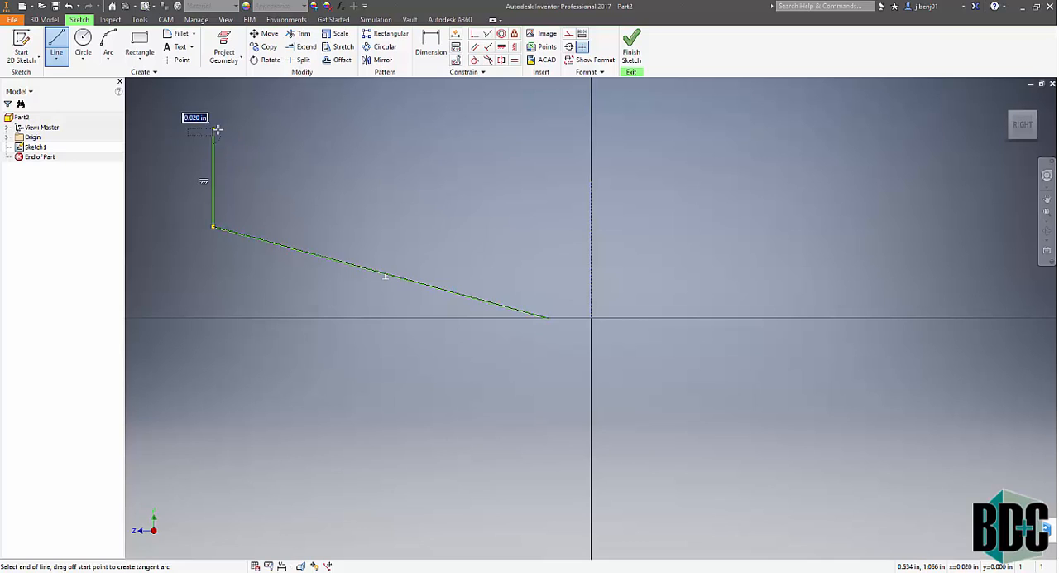
pyautogui.click(273, 136)
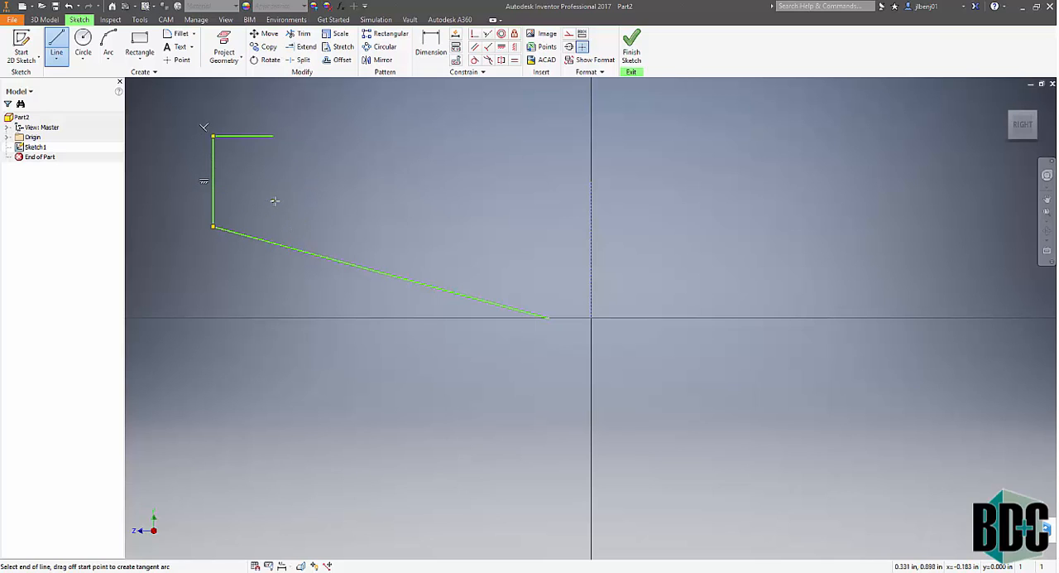
pyautogui.click(273, 201)
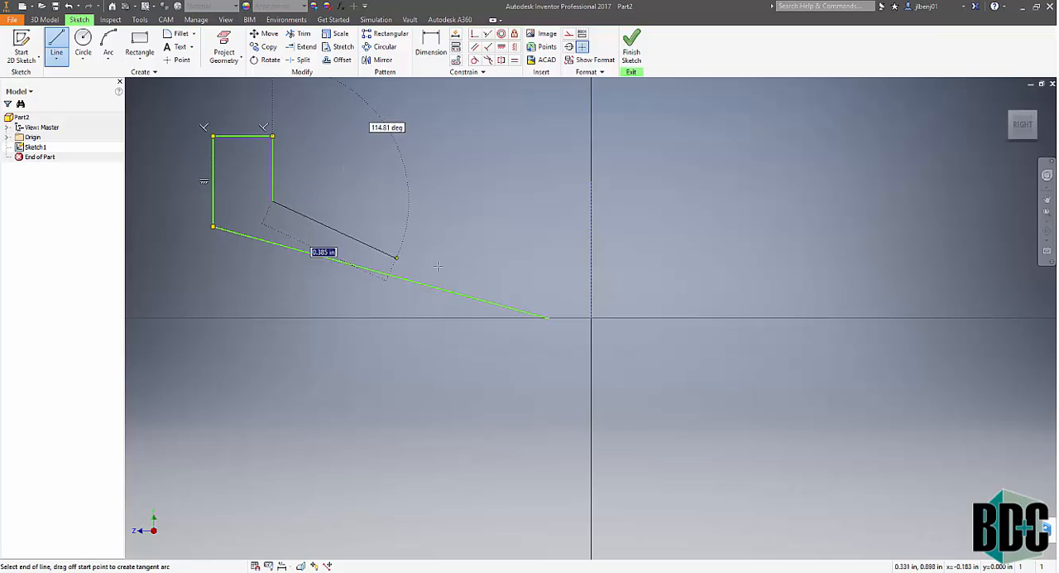
pyautogui.click(514, 267)
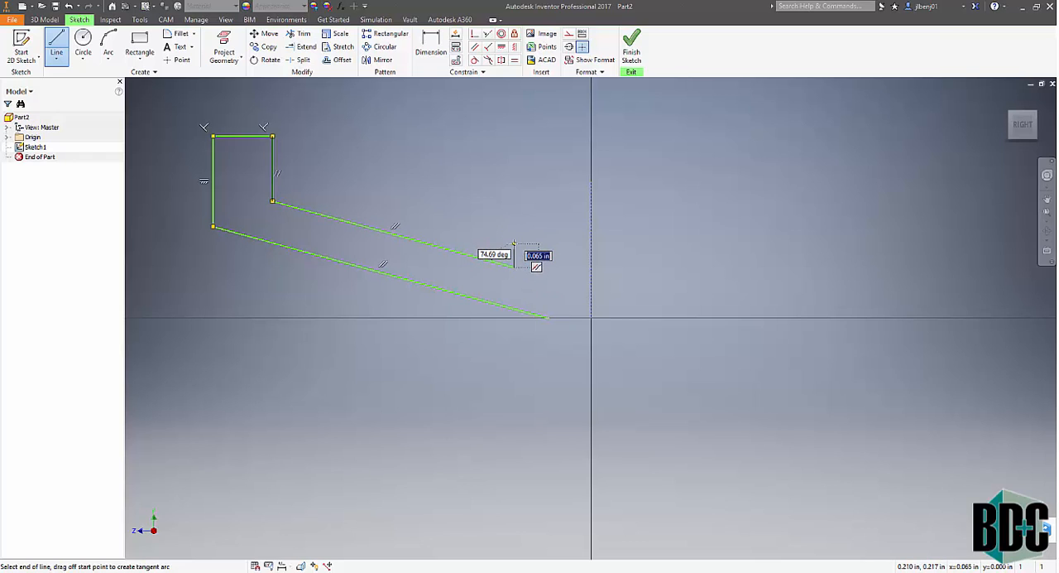
pyautogui.click(515, 244)
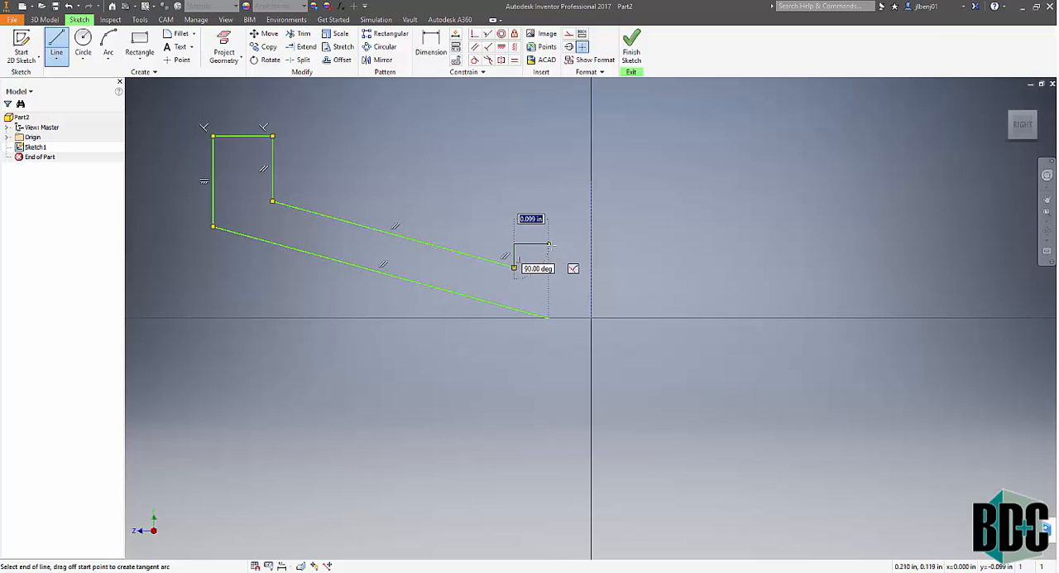
pyautogui.click(548, 245)
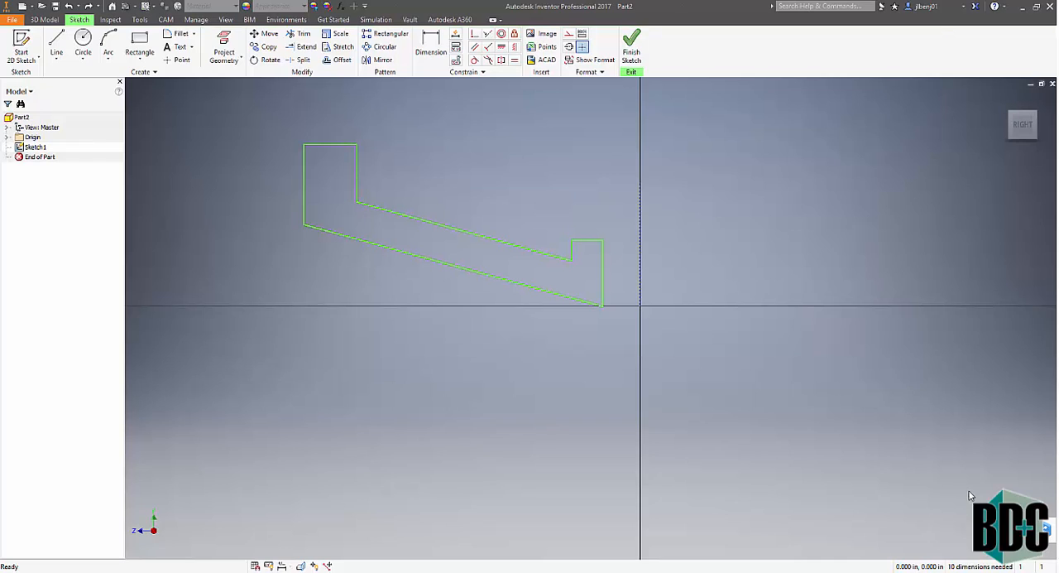
# - Dimension the profile's innermost vertical edge to the construction line at .12/2 in
pyautogui.click(432, 44)
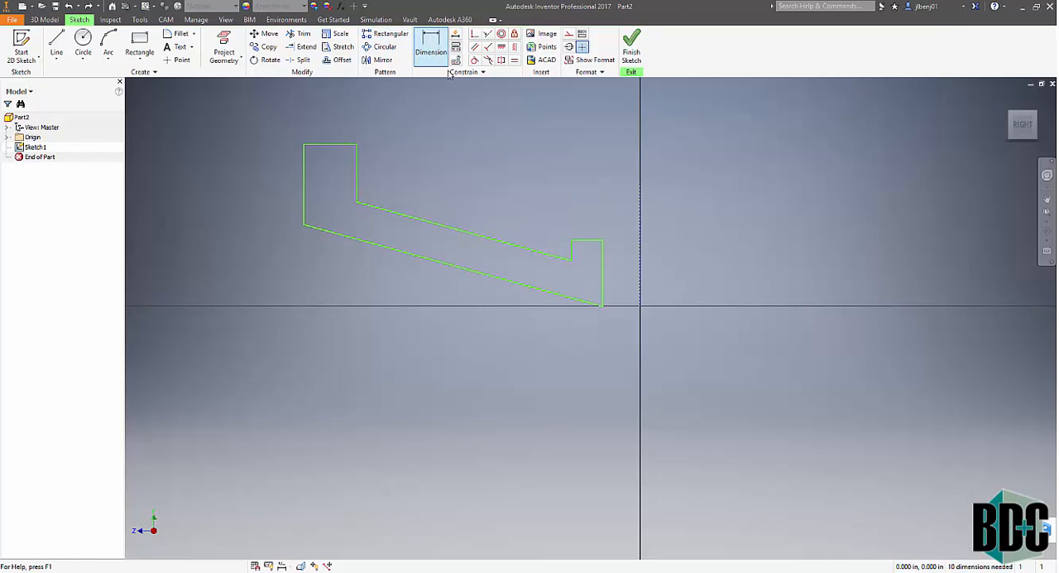
pyautogui.click(609, 271)
pyautogui.click(642, 270)
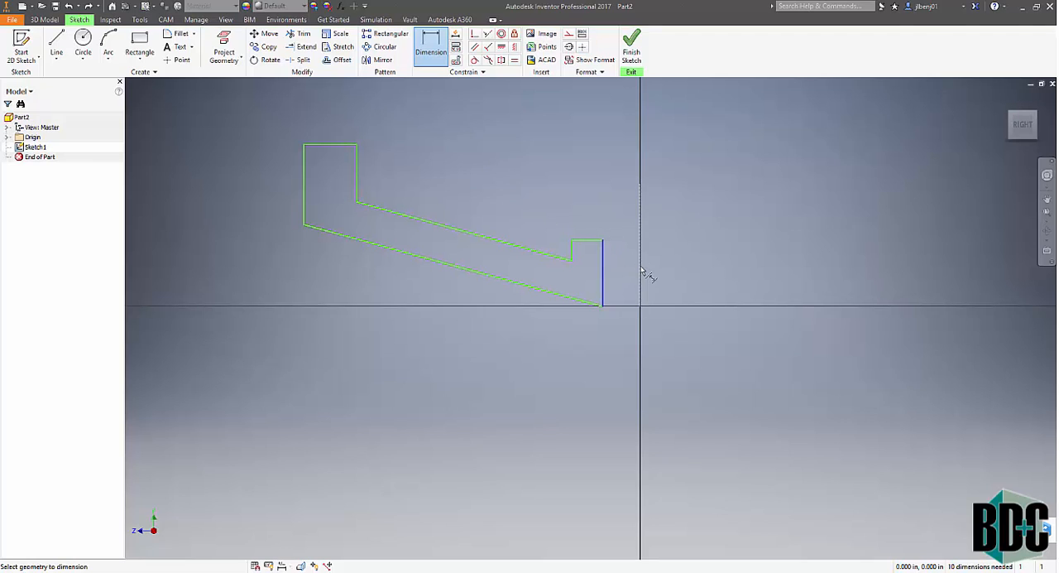
pyautogui.click(622, 182)
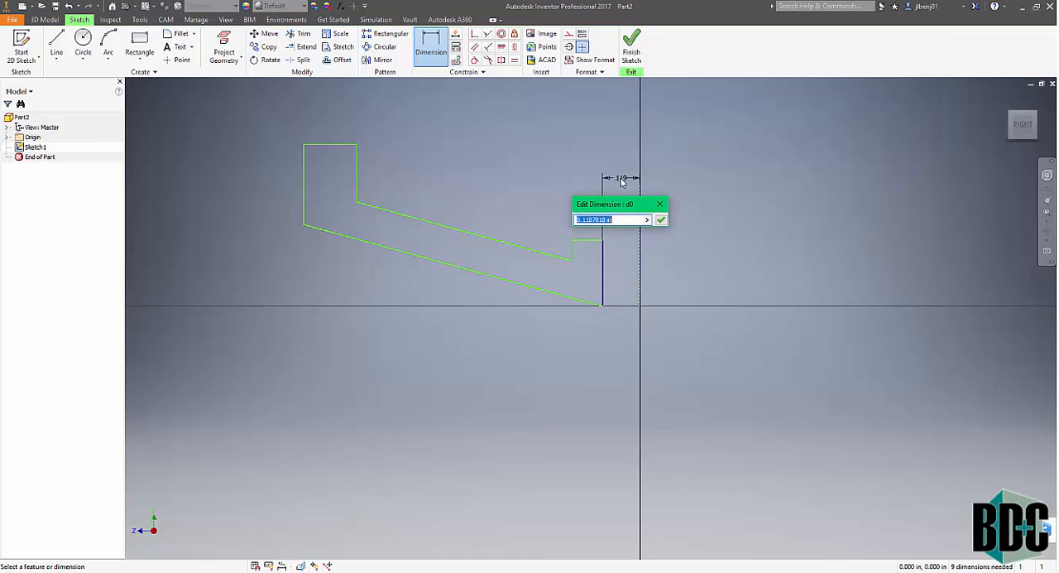
pyautogui.write('.12')
pyautogui.write('/2')
pyautogui.press('Return')
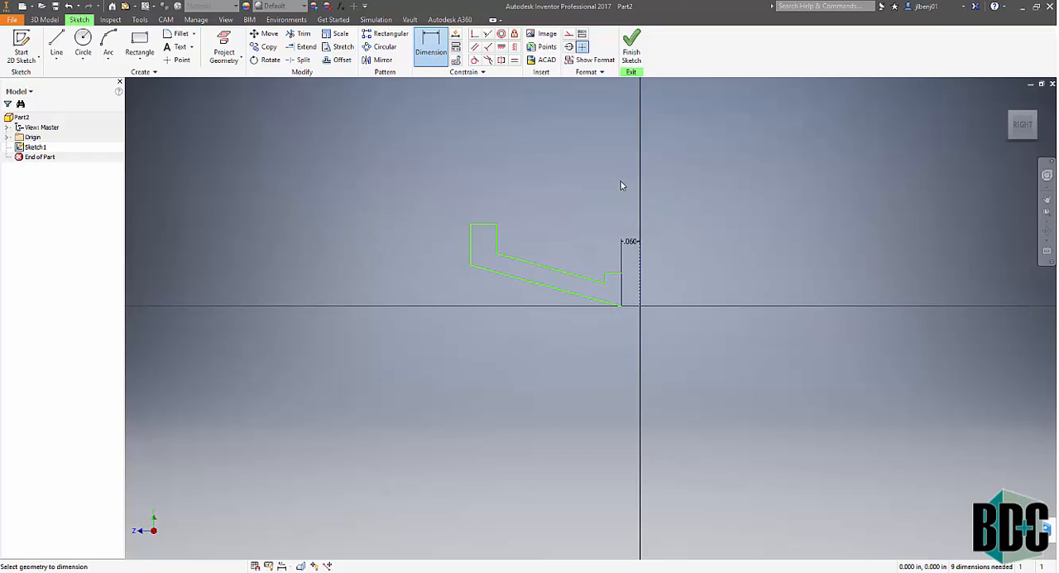
# - Dimension the inner vertical edge of the tall outer lip to the construction line at .97/2 in
pyautogui.scroll(-2, 608, 312)
pyautogui.scroll(4, 609, 311)
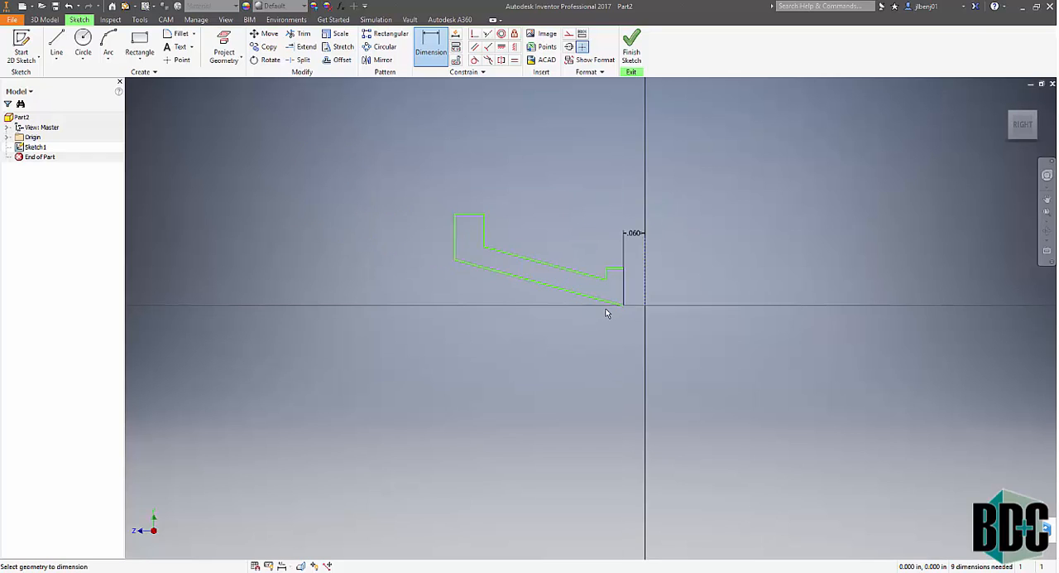
pyautogui.click(444, 50)
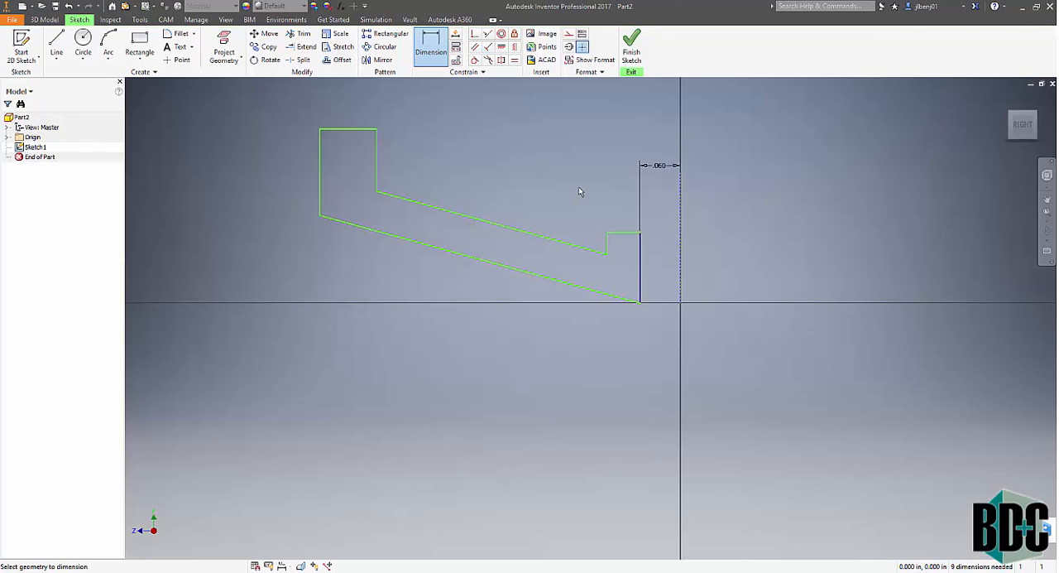
pyautogui.click(376, 151)
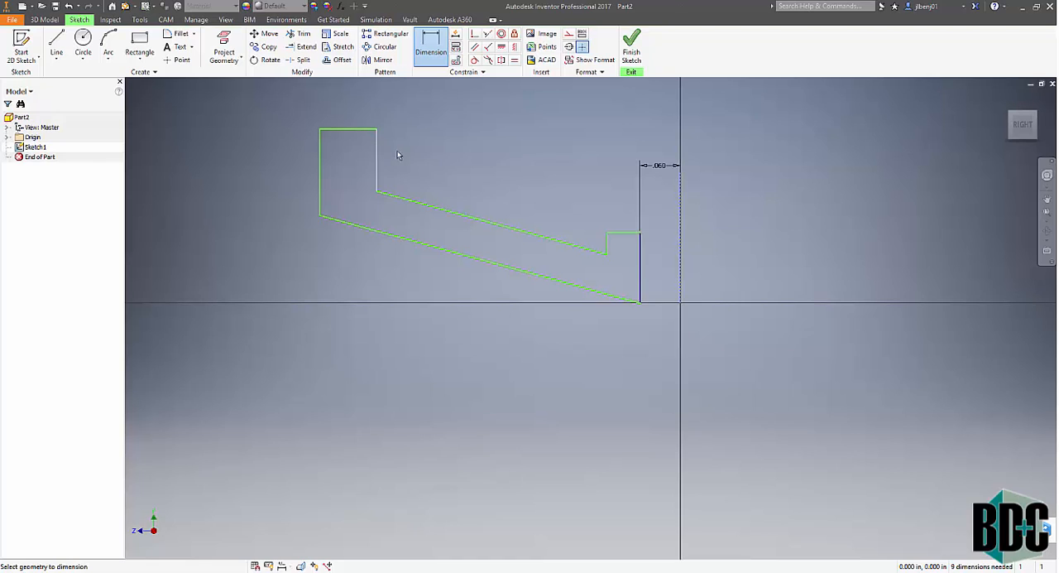
pyautogui.click(680, 209)
pyautogui.click(596, 132)
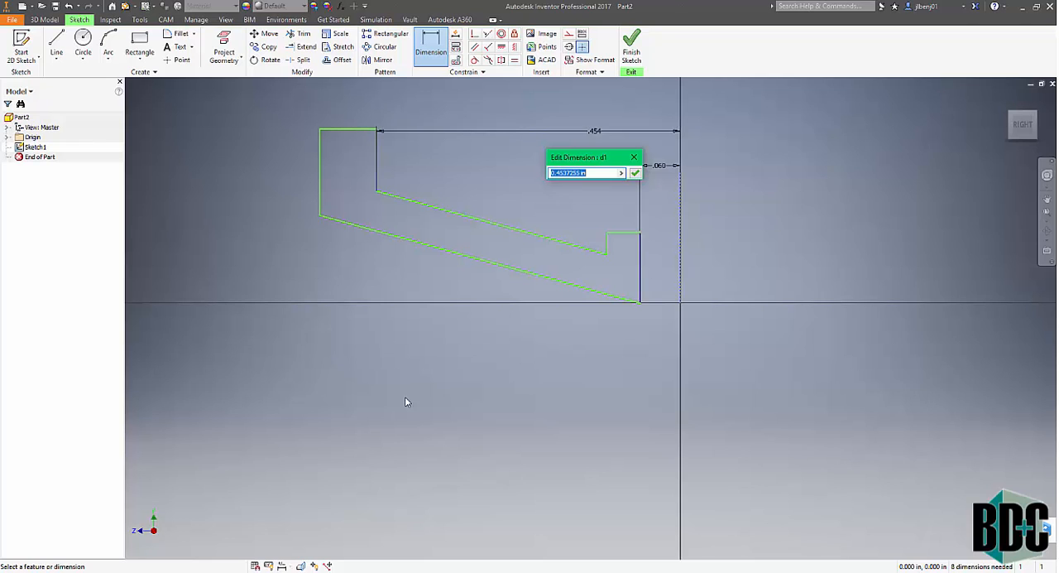
pyautogui.write('.97/2')
pyautogui.press('Return')
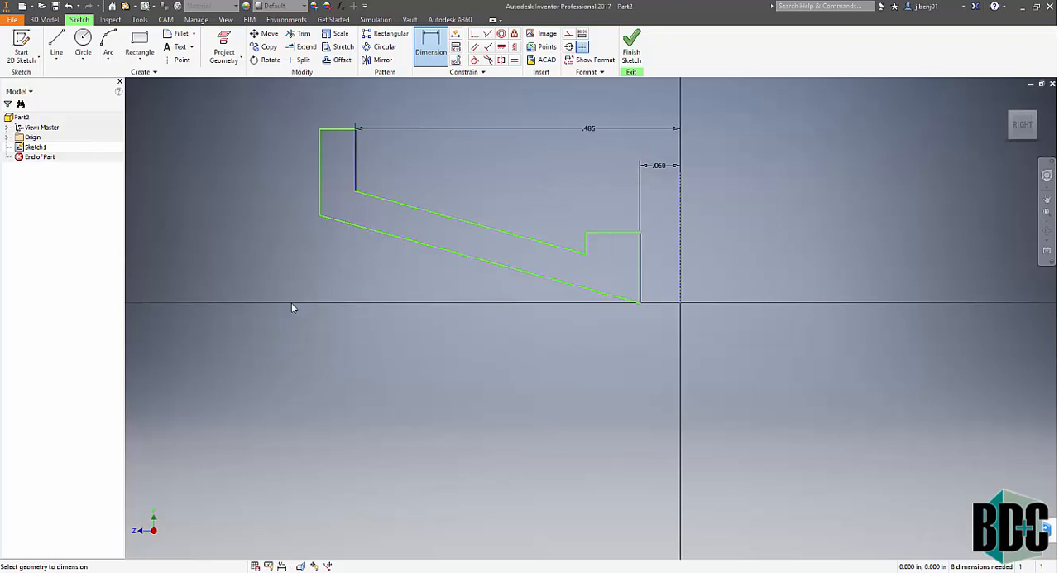
# - Dimension the profile's outermost vertical edge to the construction line at 1.13/2 in
pyautogui.click(434, 50)
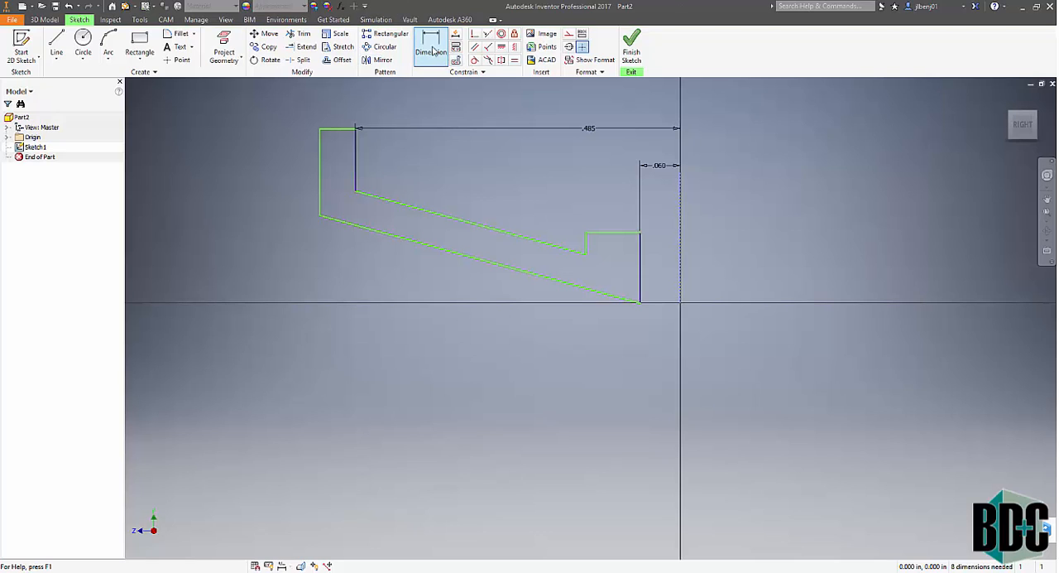
pyautogui.click(321, 162)
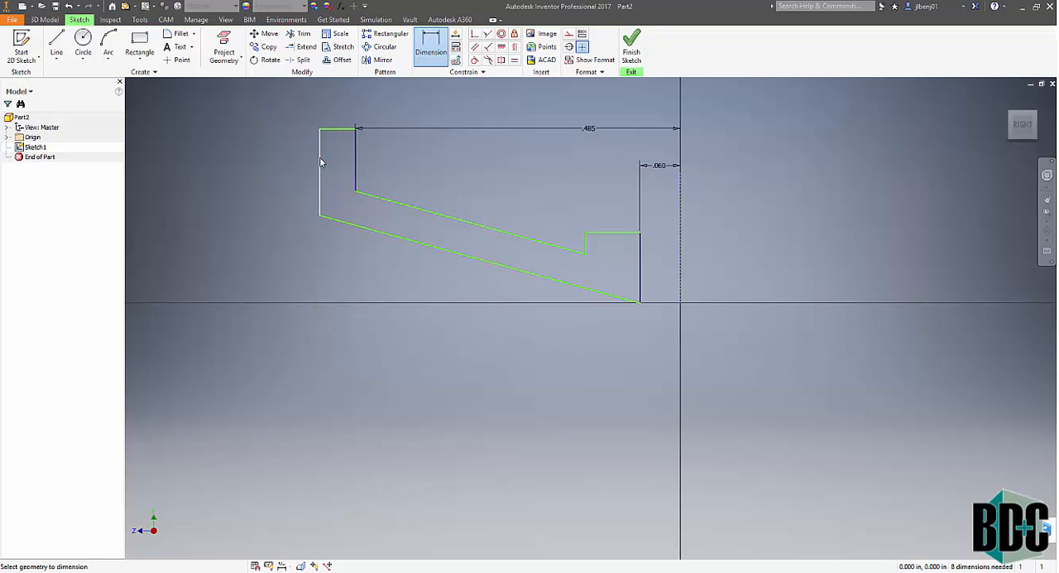
pyautogui.click(681, 242)
pyautogui.click(571, 108)
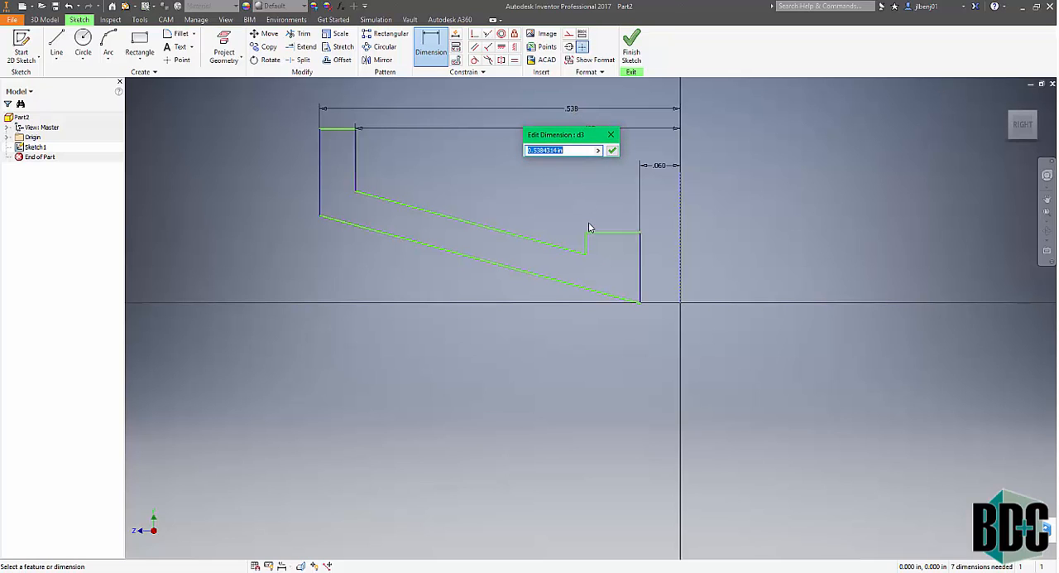
pyautogui.write('1.13/2')
pyautogui.press('Return')
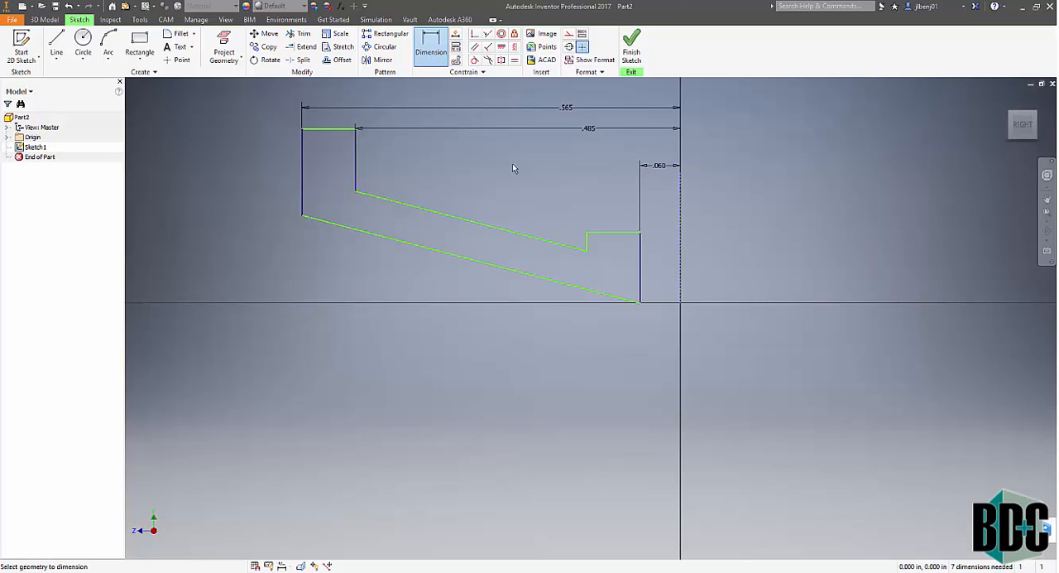
# - Dimension the spacing between the two parallel sloped edges of the profile at .05 in
pyautogui.click(483, 224)
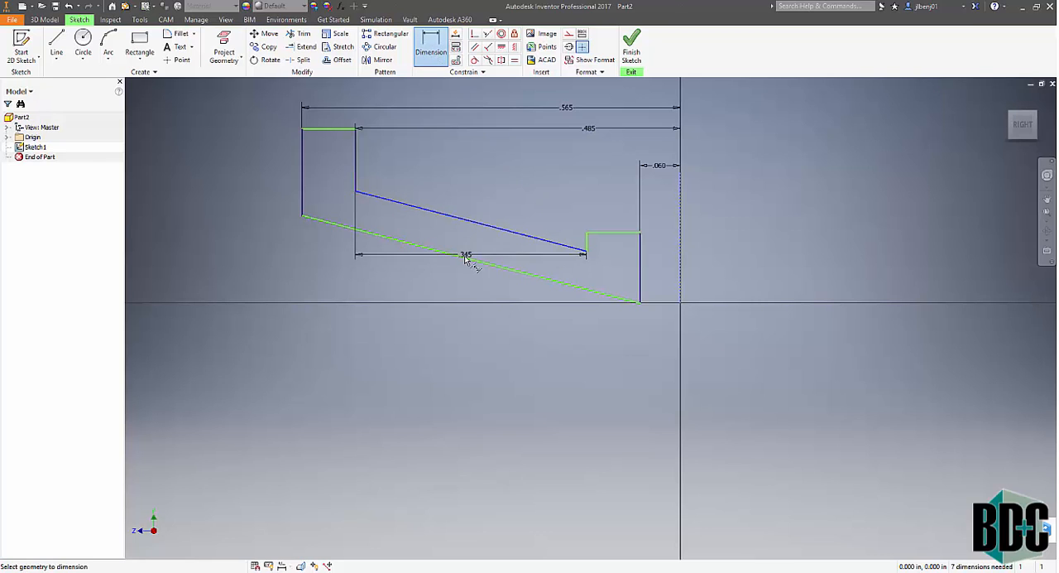
pyautogui.click(465, 259)
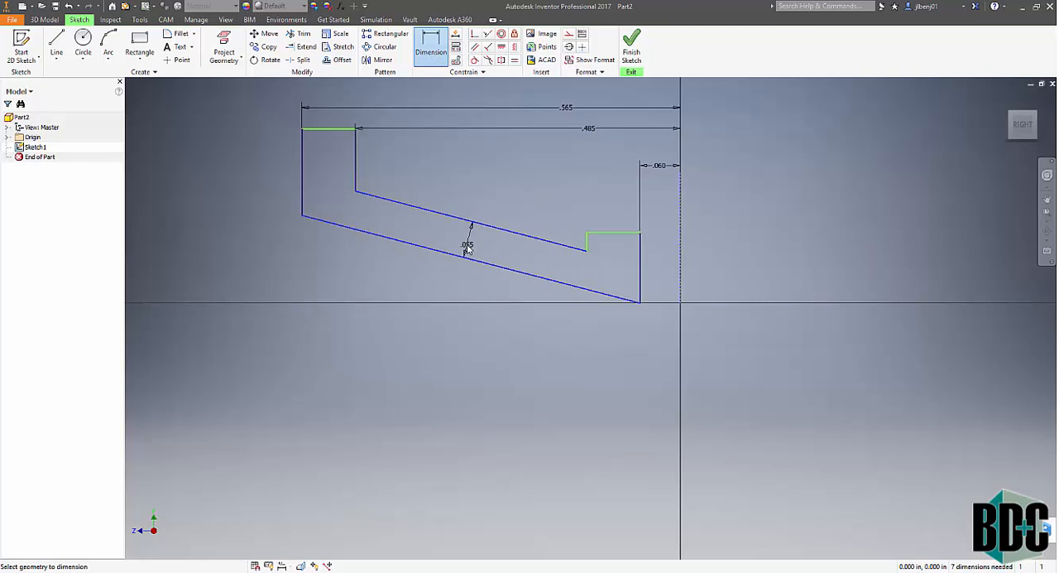
pyautogui.click(468, 247)
pyautogui.write('.05')
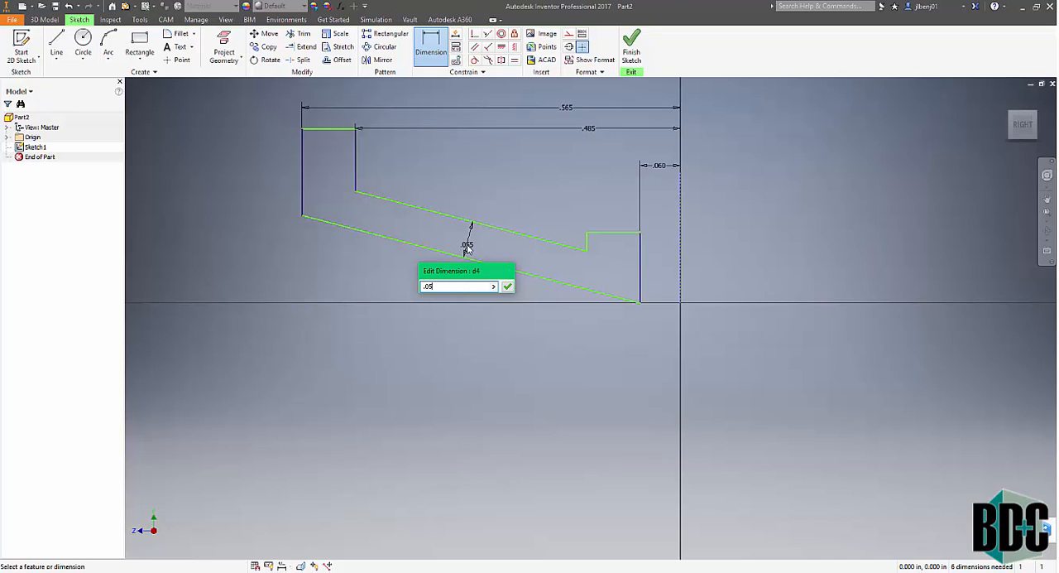
pyautogui.press('Return')
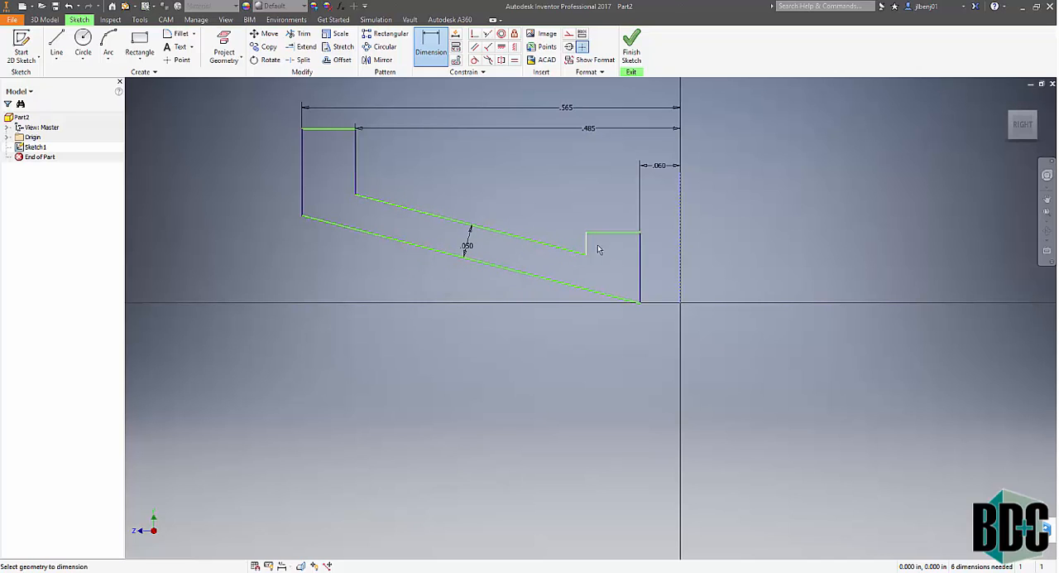
# - Dimension the horizontal width of the inner step beside the centreline at .05 in
pyautogui.click(637, 259)
pyautogui.click(608, 206)
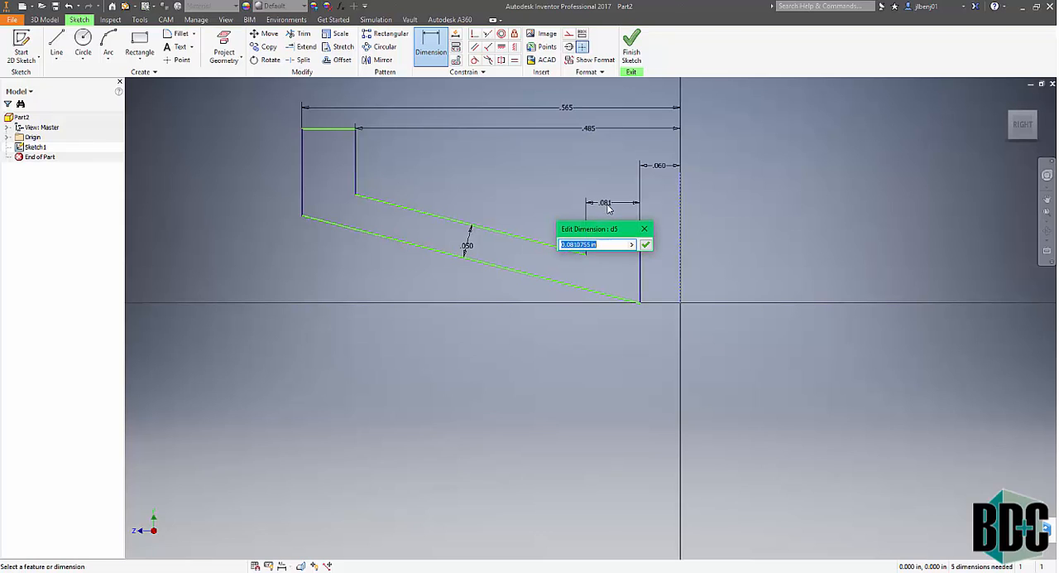
pyautogui.write('.05')
pyautogui.press('Return')
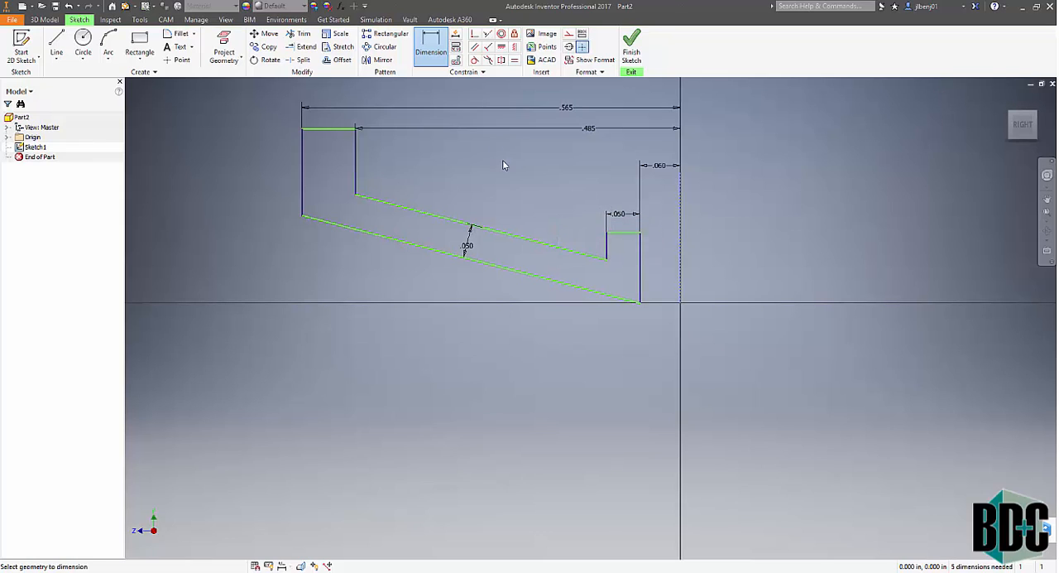
# - Dimension the overall height from the outer lip's top edge down to the horizontal axis at .38 in
pyautogui.click(431, 48)
pyautogui.click(429, 54)
pyautogui.click(341, 128)
pyautogui.click(672, 303)
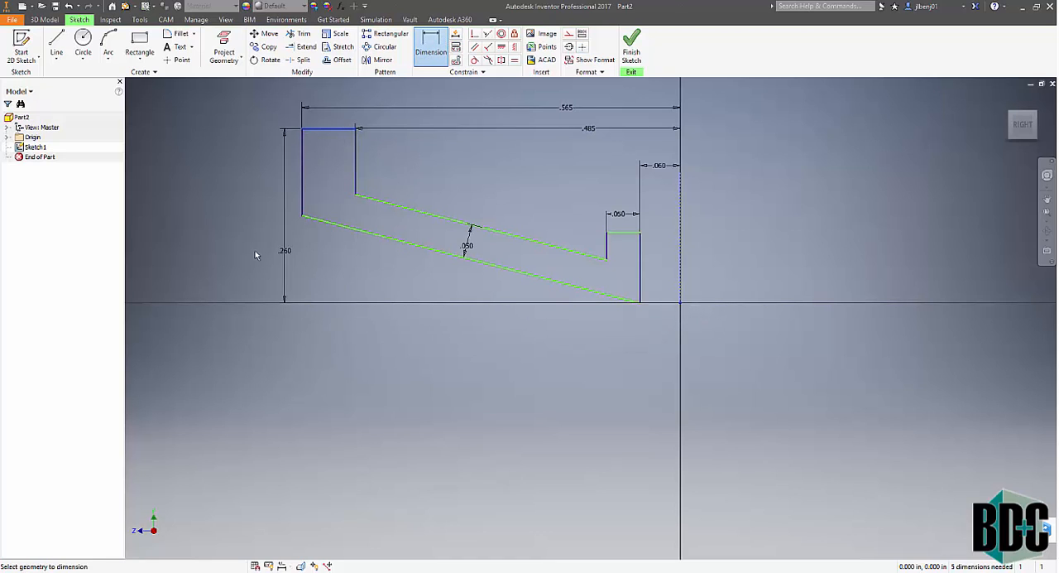
pyautogui.click(248, 252)
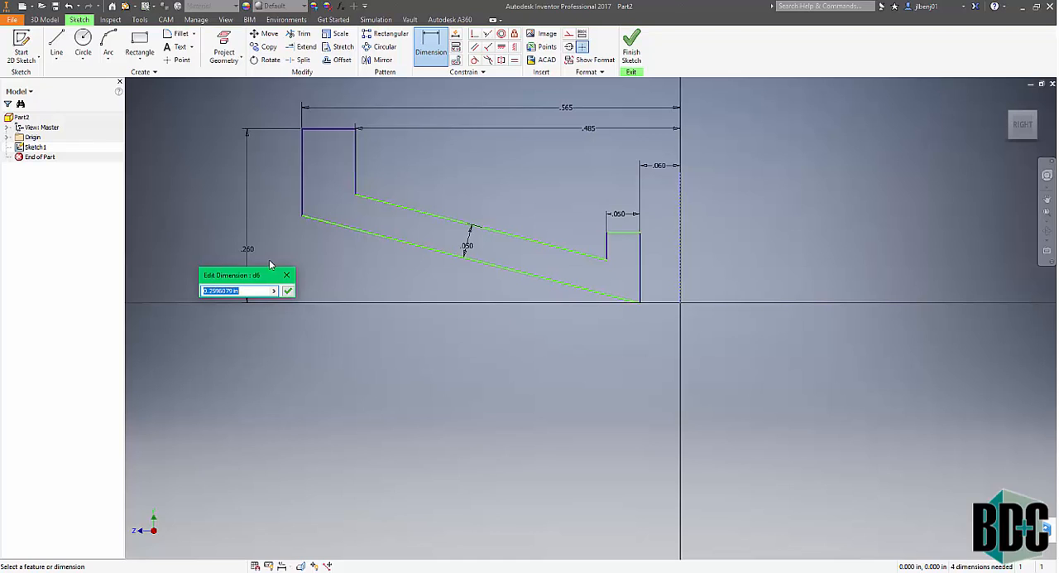
pyautogui.write('.38')
pyautogui.press('Return')
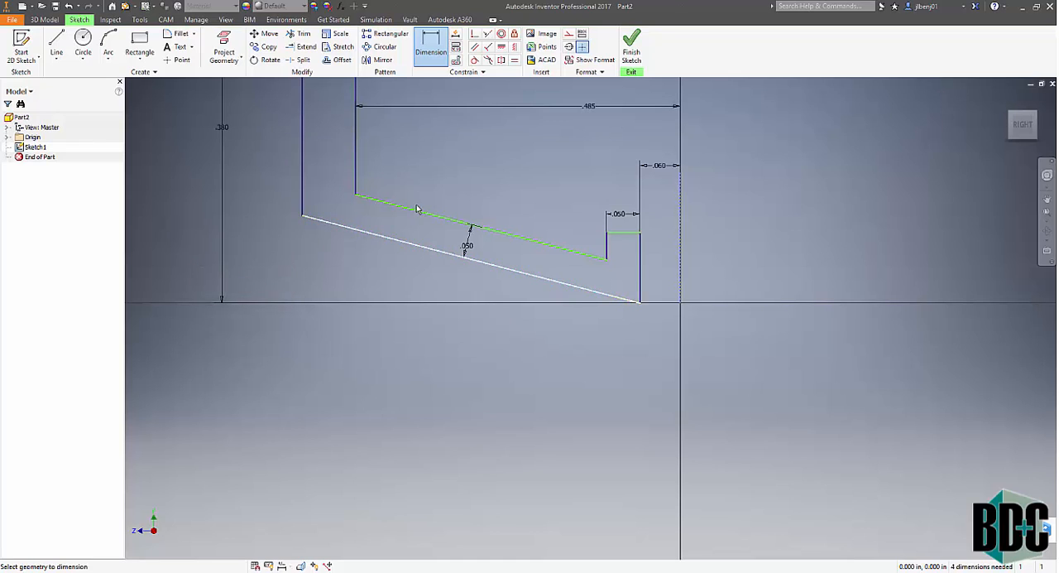
# - Dimension the length of the profile's outermost vertical edge at .2 in
pyautogui.scroll(-3, 419, 250)
pyautogui.scroll(4, 419, 251)
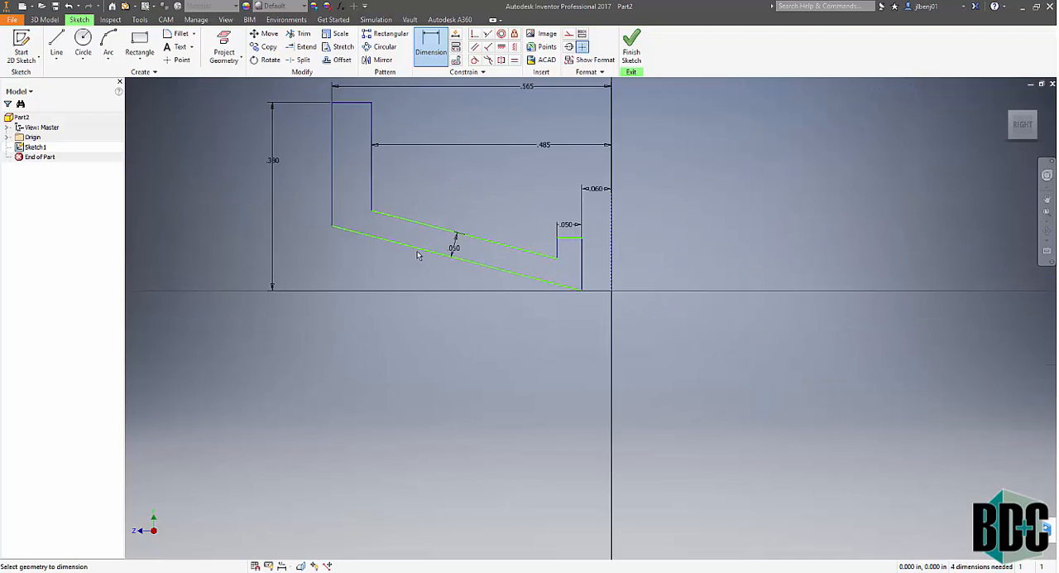
pyautogui.click(332, 175)
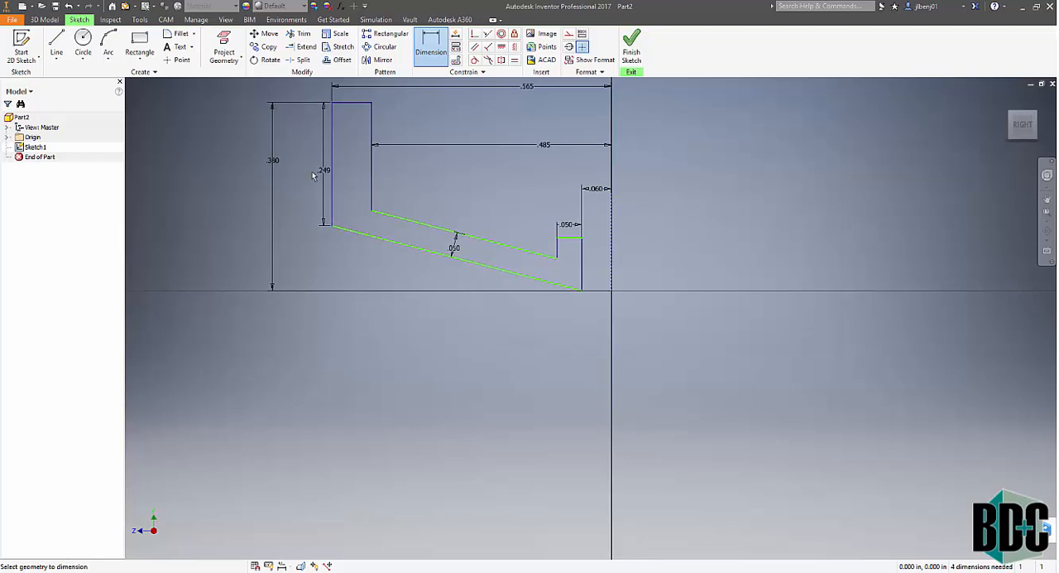
pyautogui.click(312, 175)
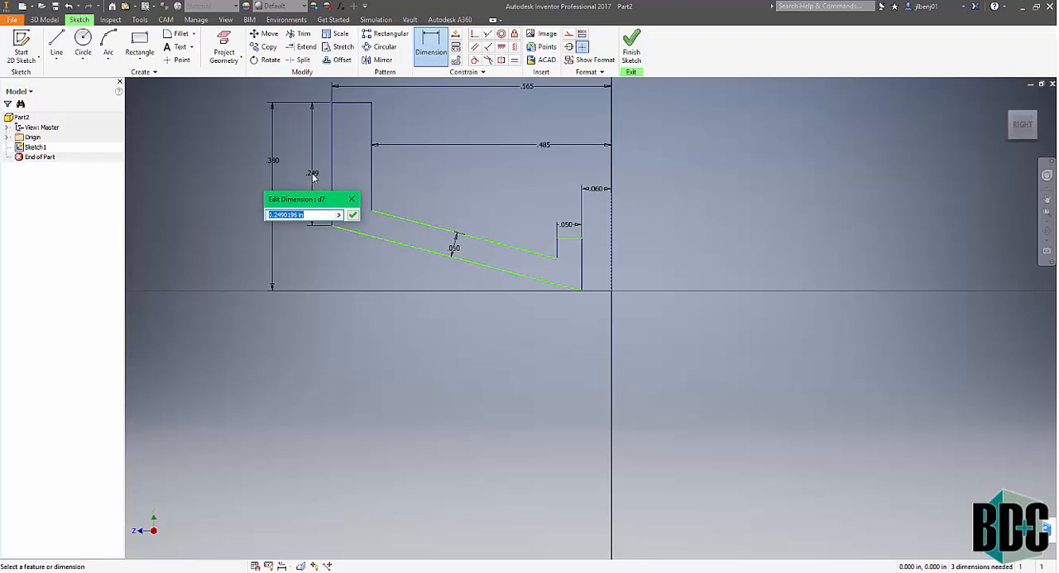
pyautogui.write('.2')
pyautogui.press('Return')
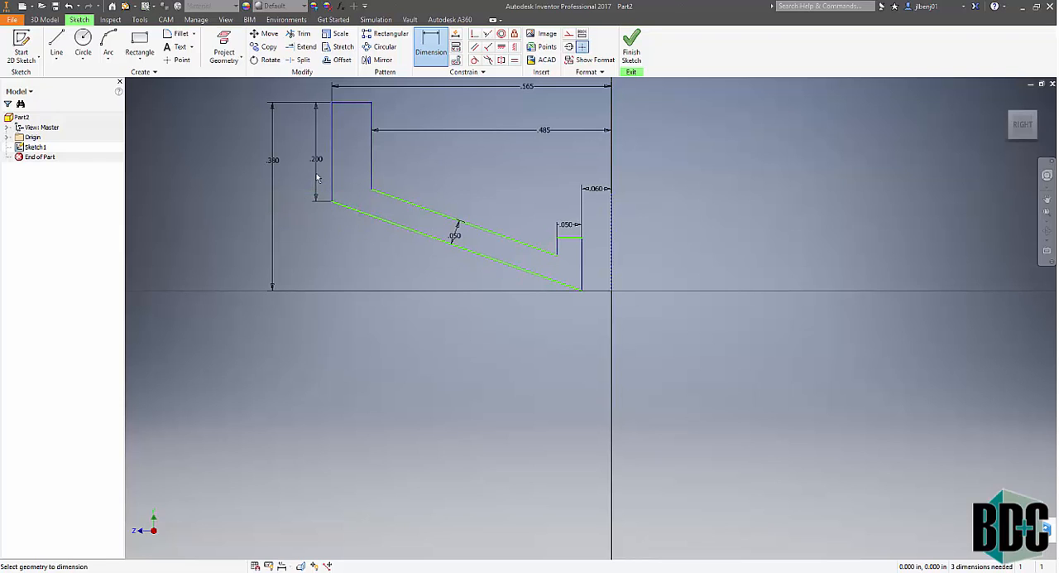
# - Dimension the vertical distance between the outer lip's top edge and the inner step's top edge at .26 in
pyautogui.click(355, 105)
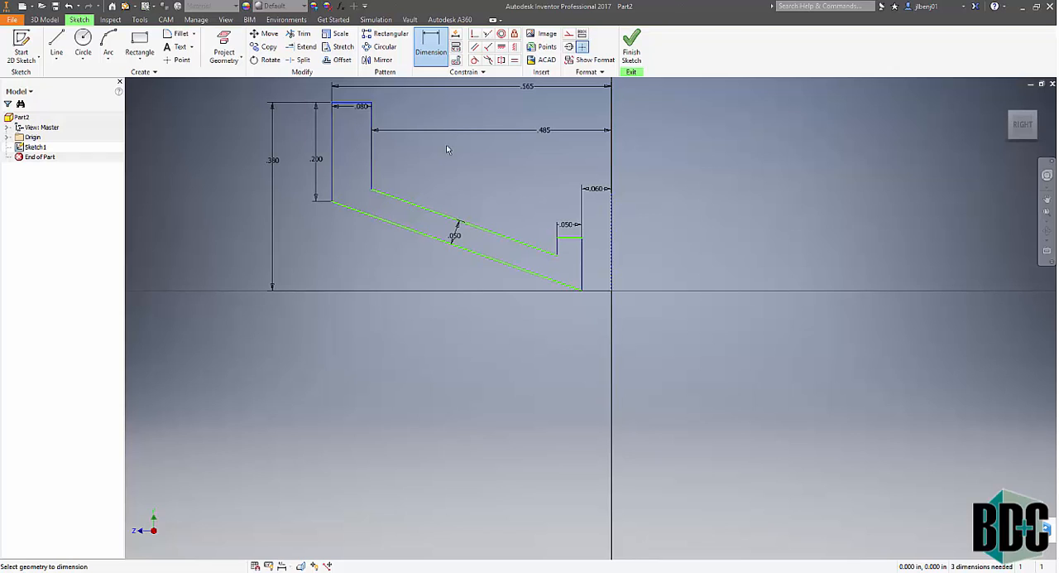
pyautogui.click(569, 239)
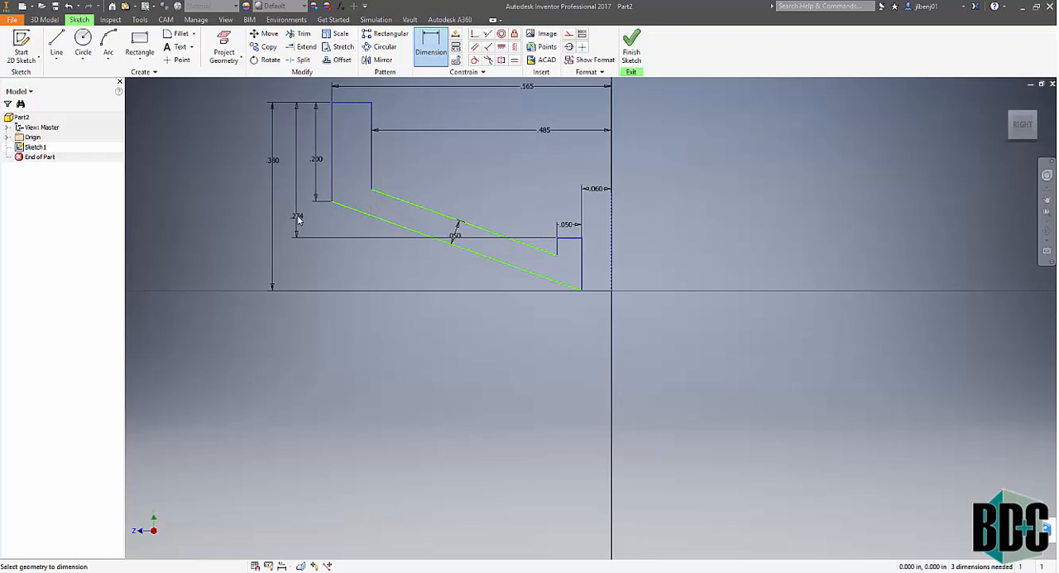
pyautogui.click(299, 213)
pyautogui.write('.26')
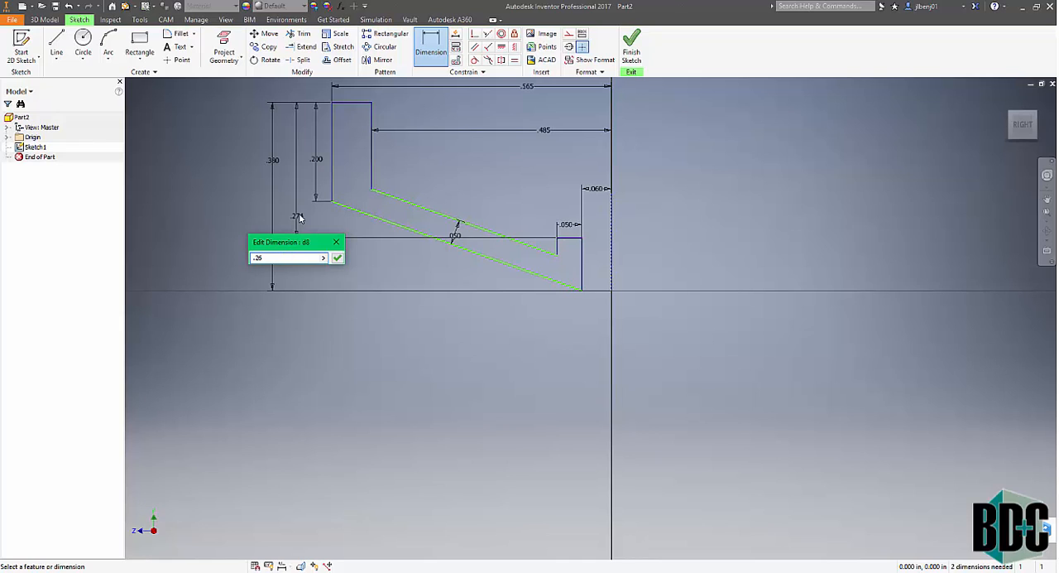
pyautogui.press('Return')
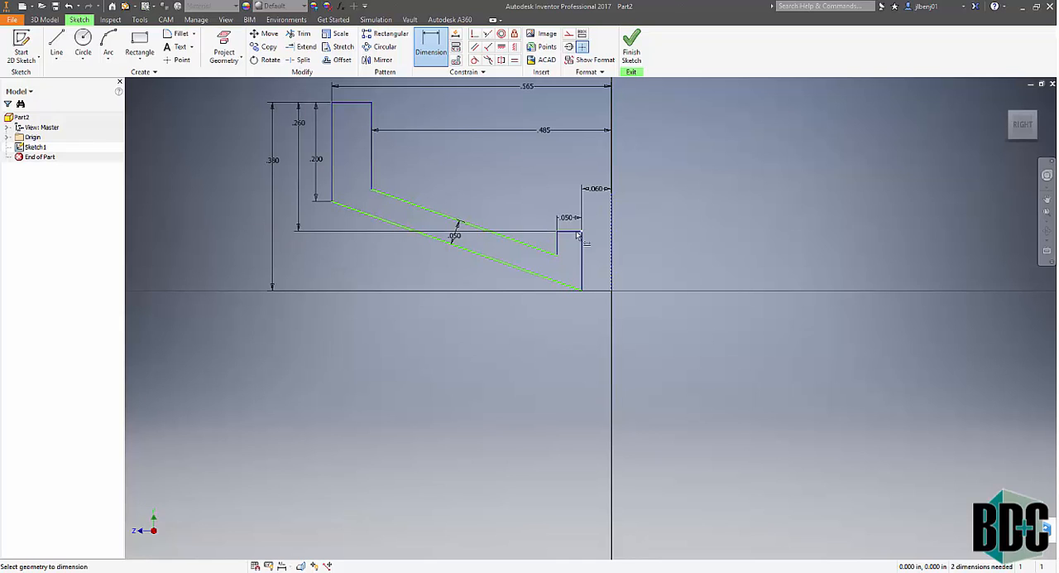
# - Dimension the height of the profile's innermost vertical edge without entering a value, and finish the sketch
pyautogui.click(583, 295)
pyautogui.click(599, 281)
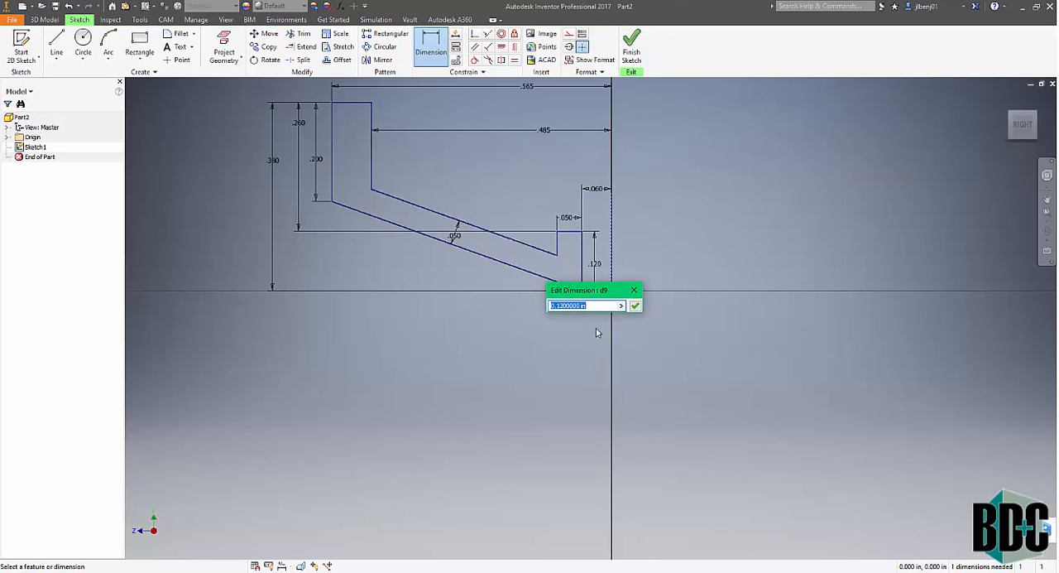
pyautogui.click(634, 290)
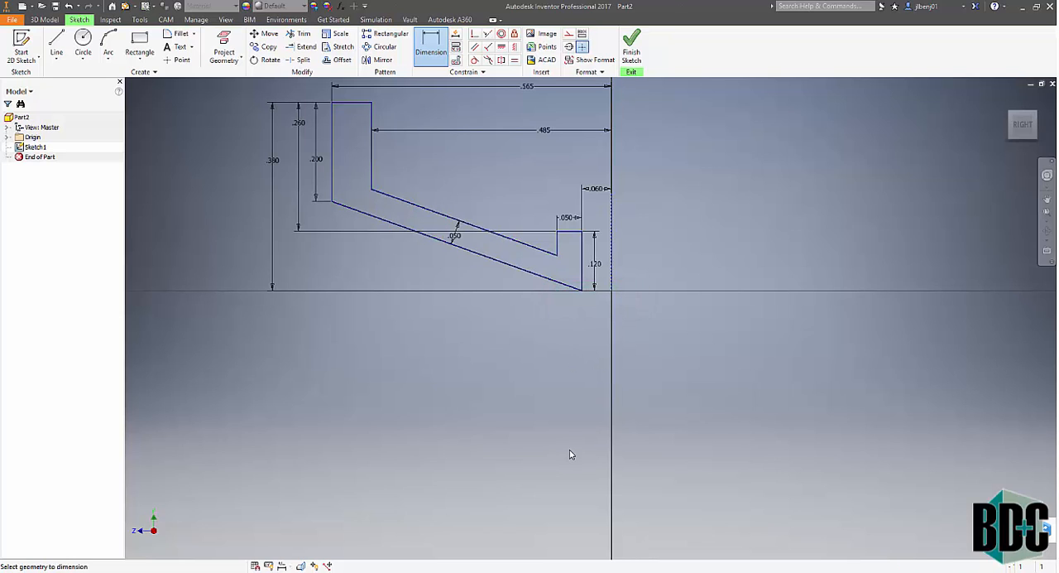
pyautogui.scroll(-2, 546, 451)
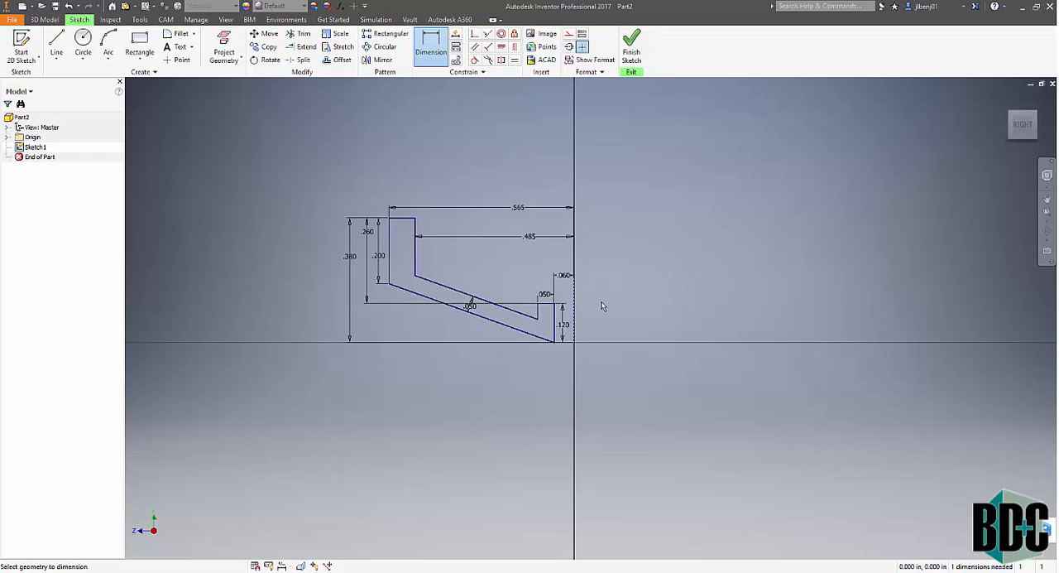
pyautogui.click(634, 57)
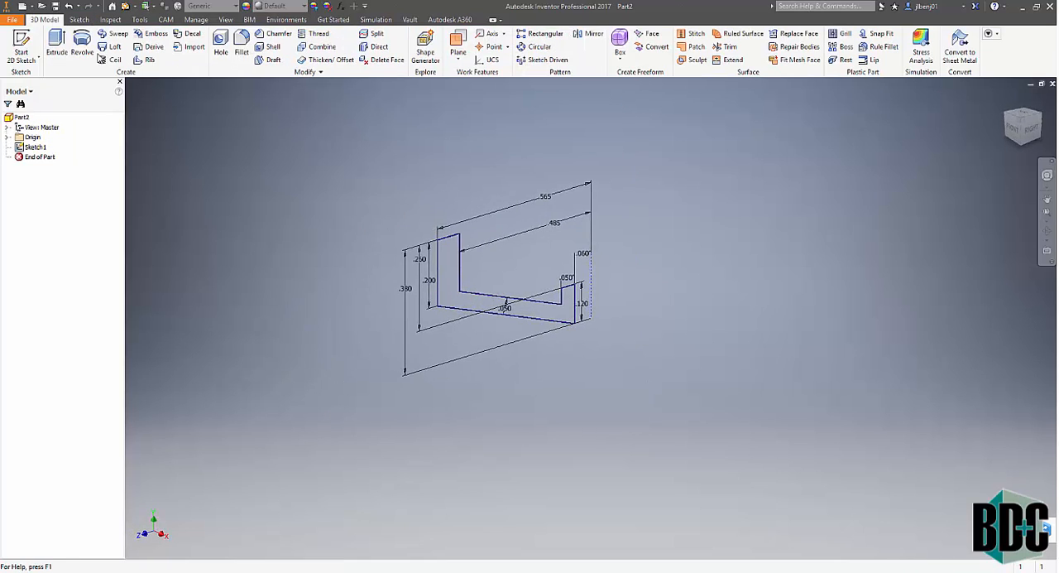
# - Revolve the stepped profile about the origin's Y axis, trying a 90-degree angle before creating the solid at 360 degrees
pyautogui.click(83, 46)
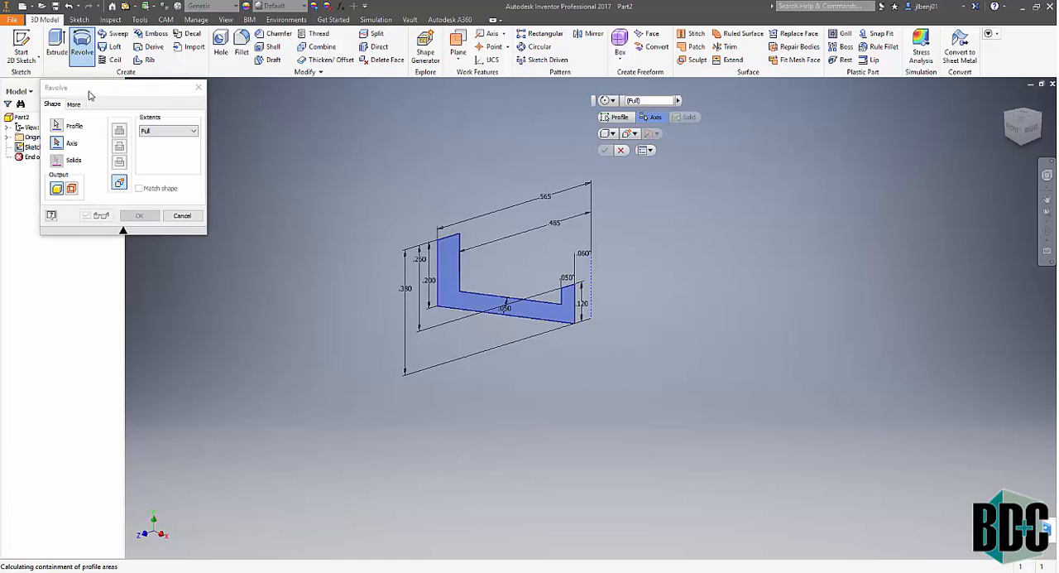
pyautogui.moveTo(87, 98); pyautogui.dragTo(182, 113)
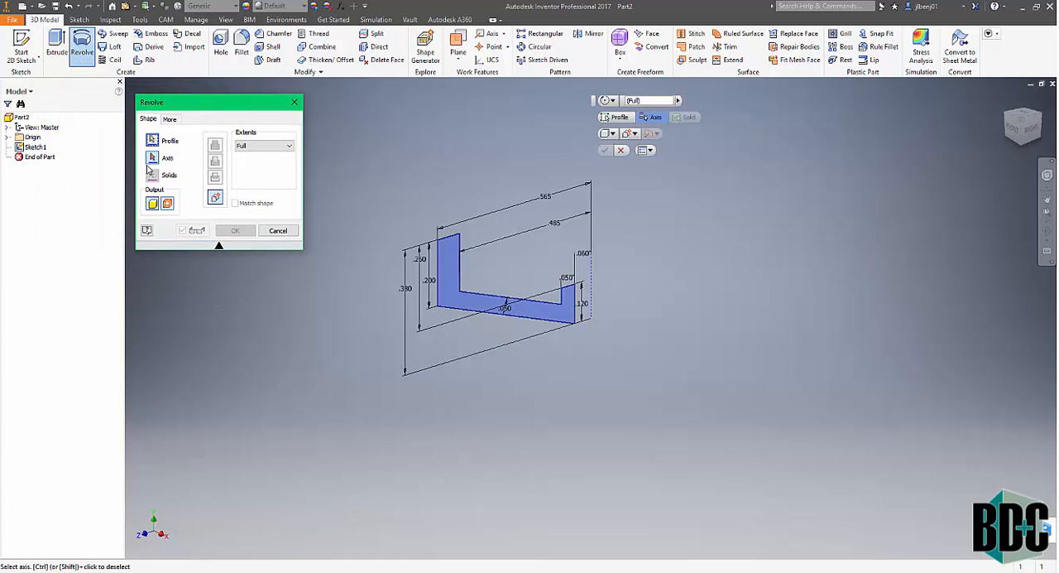
pyautogui.click(11, 139)
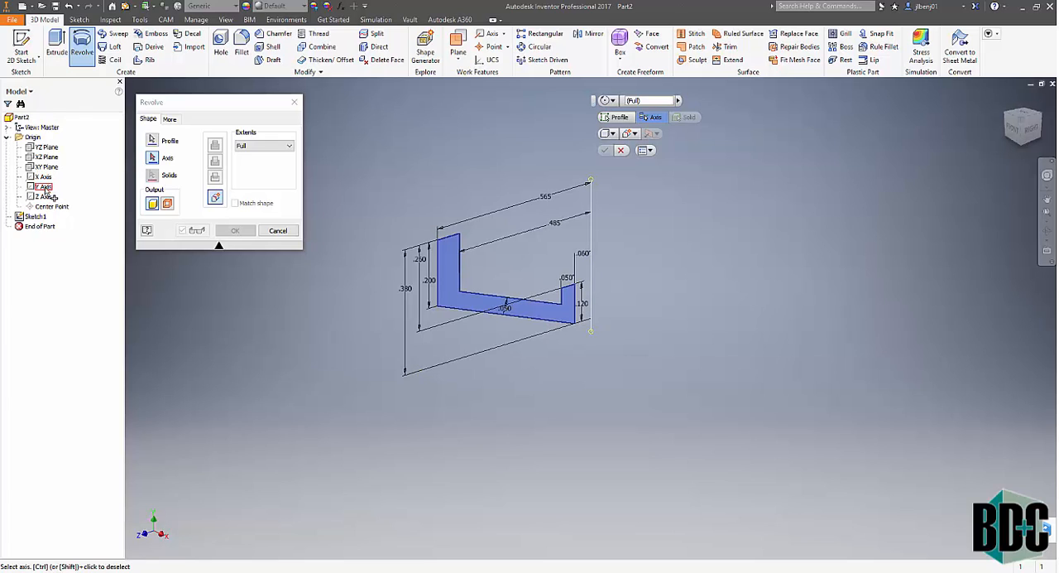
pyautogui.click(43, 188)
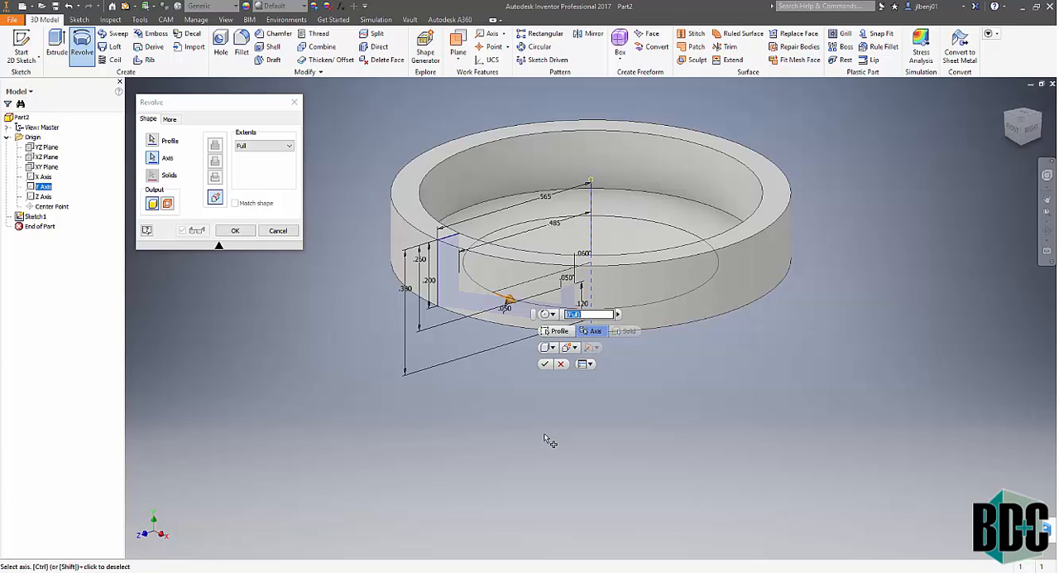
pyautogui.write('90')
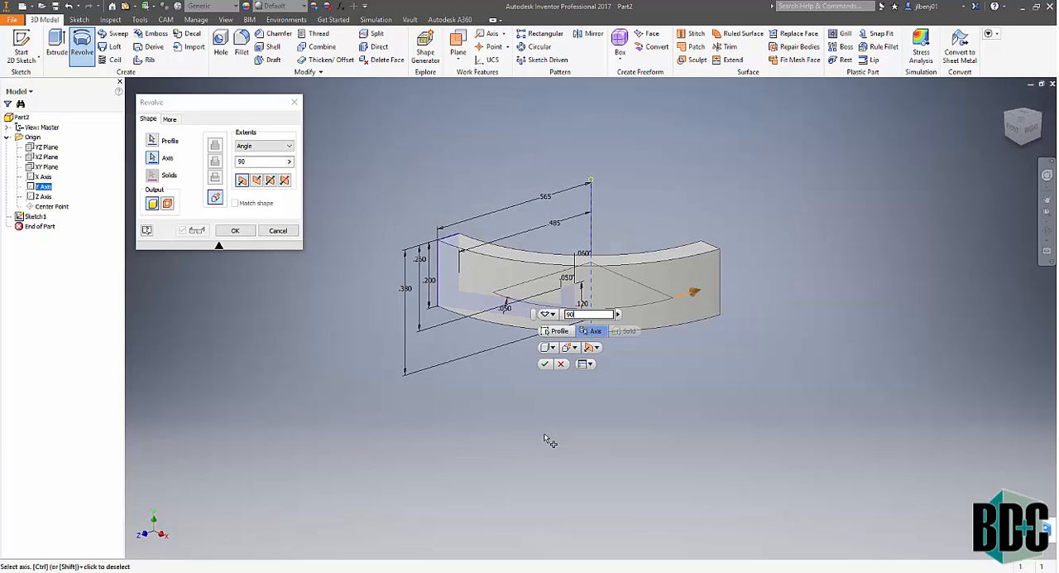
pyautogui.press('BackSpace')
pyautogui.press('BackSpace')
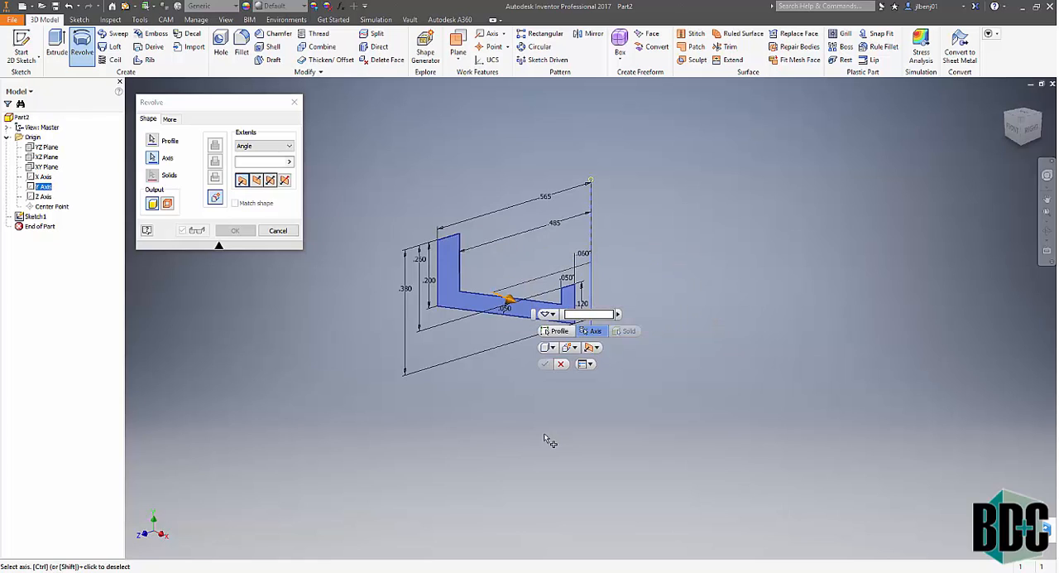
pyautogui.write('360')
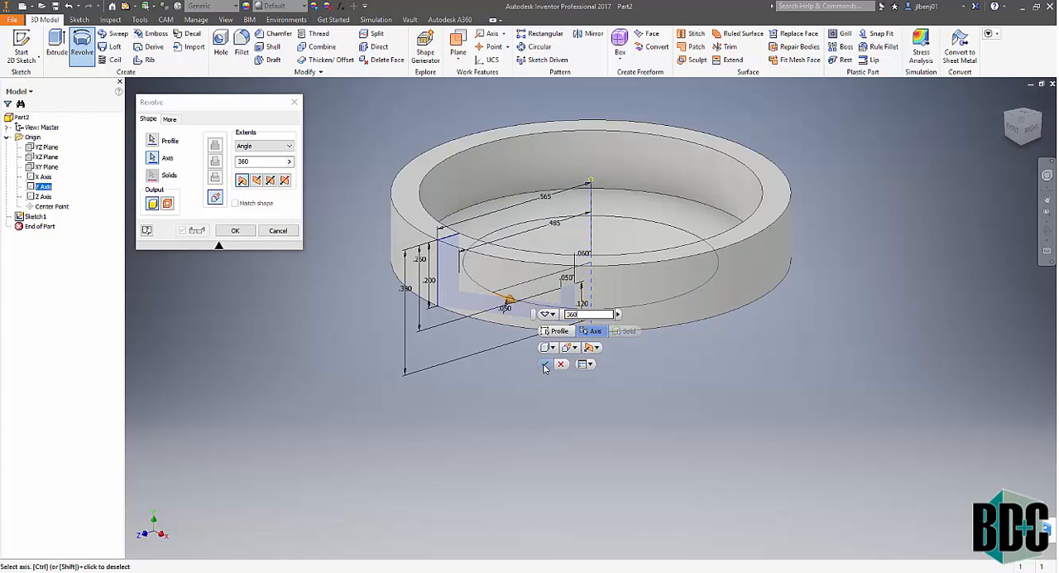
pyautogui.click(545, 365)
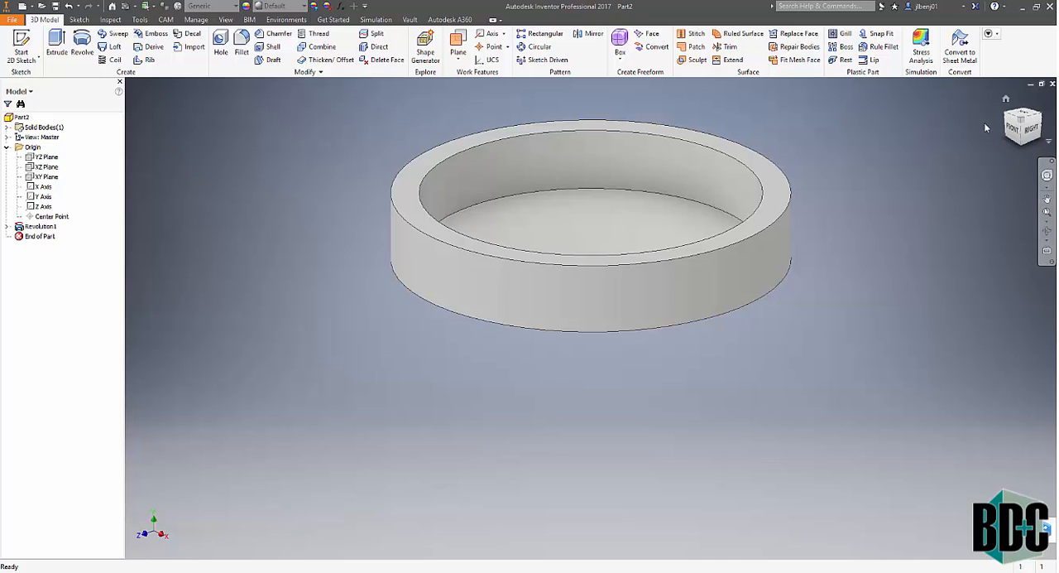
# - Start a sketch on the rim's top face and draw a circle about 0.106 in in diameter, centred on the horizontal axis just inside the rim
pyautogui.moveTo(1016, 132)
pyautogui.mouseDown()
pyautogui.moveTo(1001, 238)
pyautogui.moveTo(983, 200)
pyautogui.moveTo(985, 209)
pyautogui.moveTo(982, 157)
pyautogui.mouseUp()
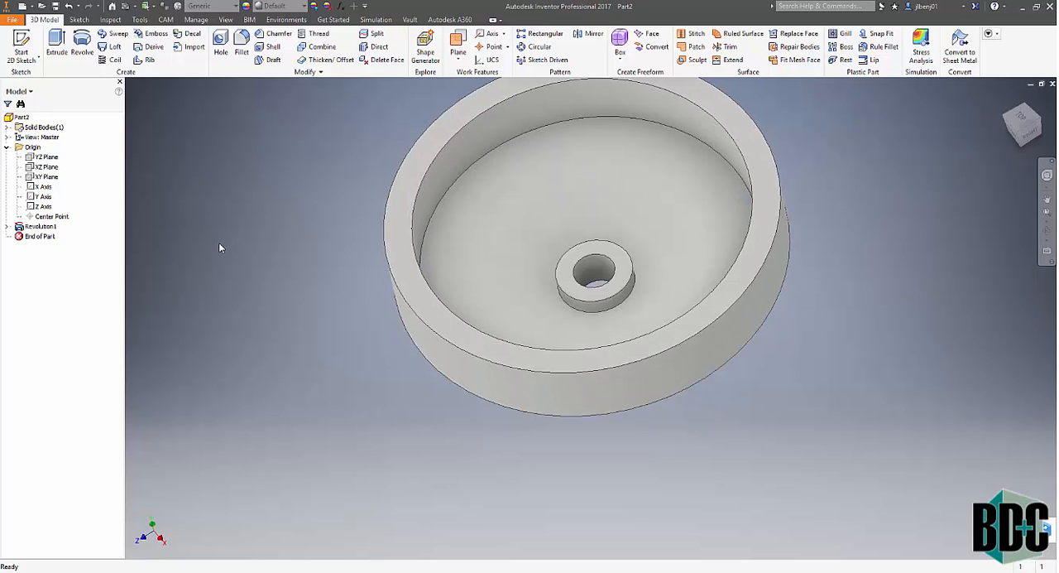
pyautogui.click(19, 50)
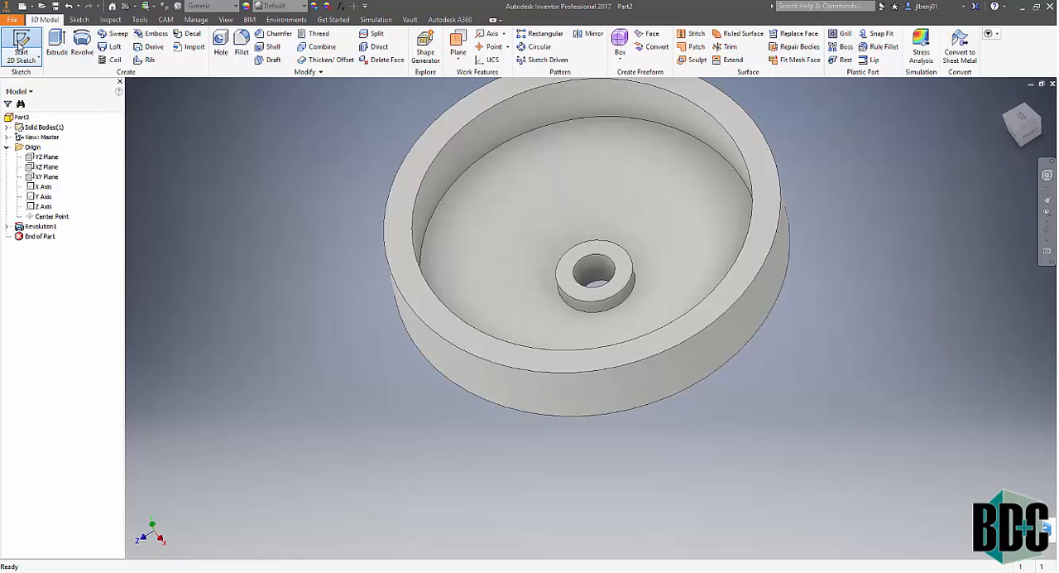
pyautogui.click(418, 168)
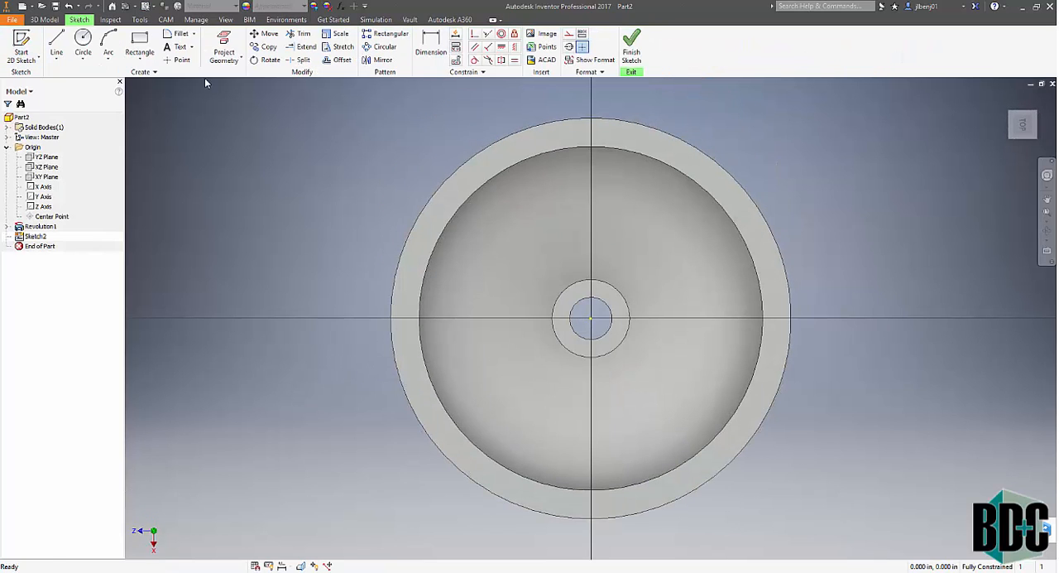
pyautogui.click(88, 43)
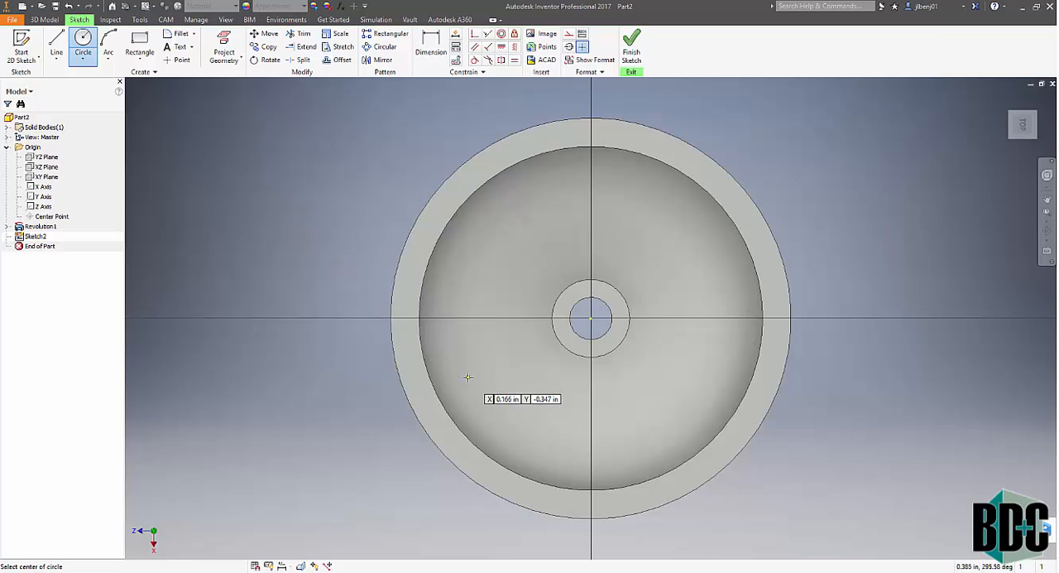
pyautogui.click(749, 318)
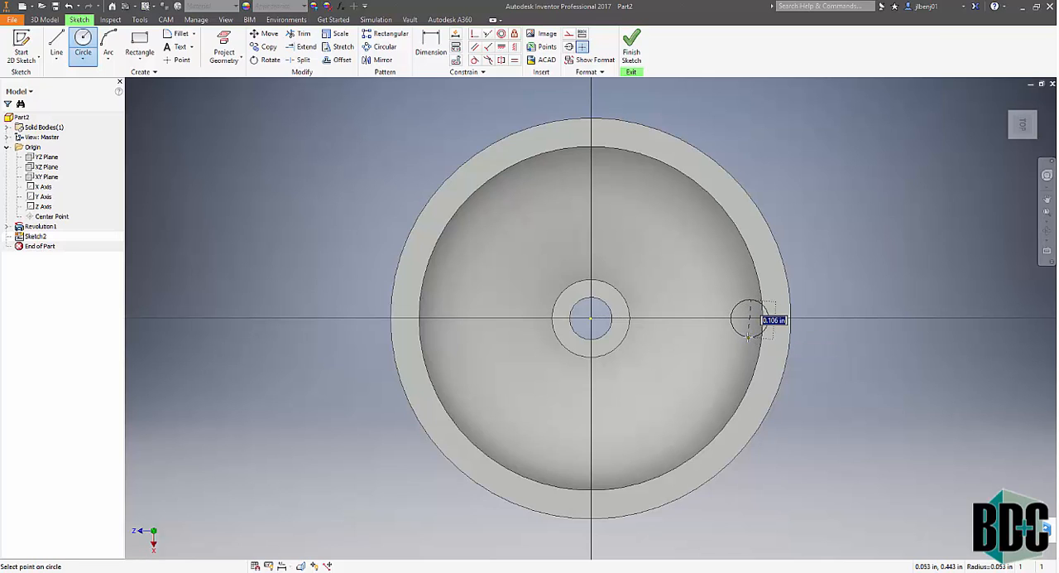
pyautogui.click(749, 337)
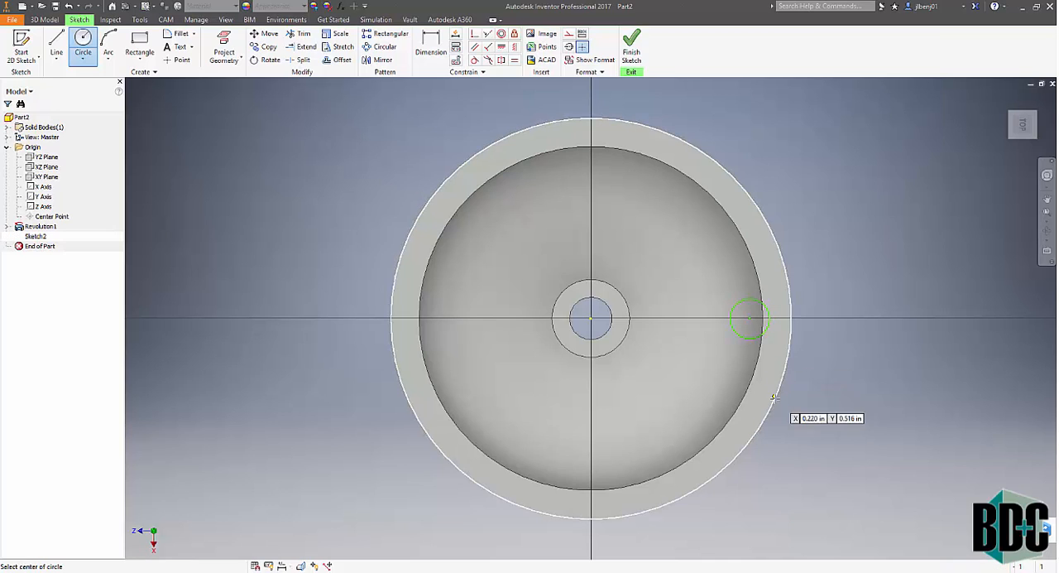
# - Dimension the diameter of the small circle near the rim's inner edge at .12 in
pyautogui.press('Escape')
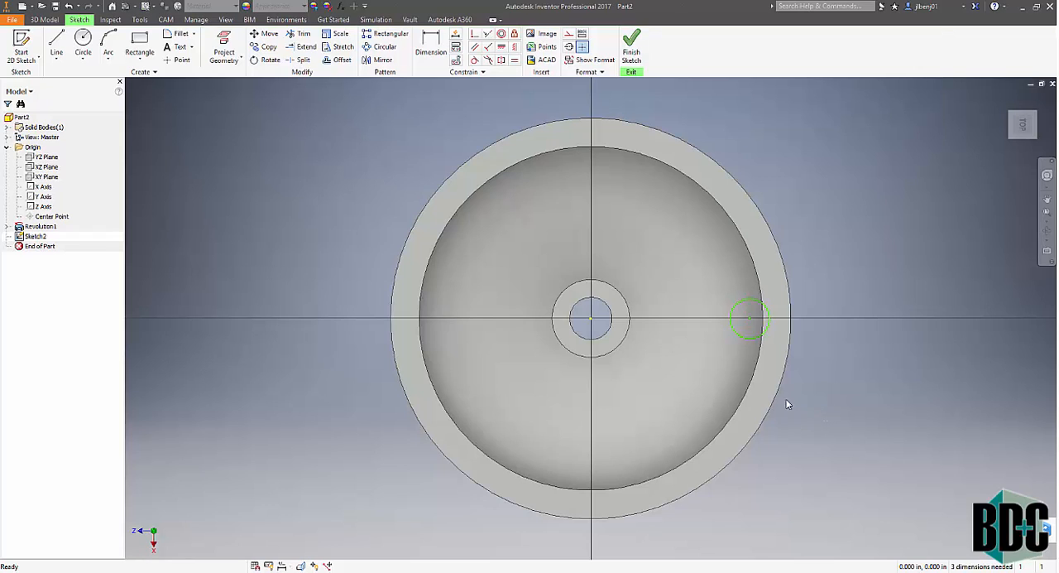
pyautogui.click(432, 42)
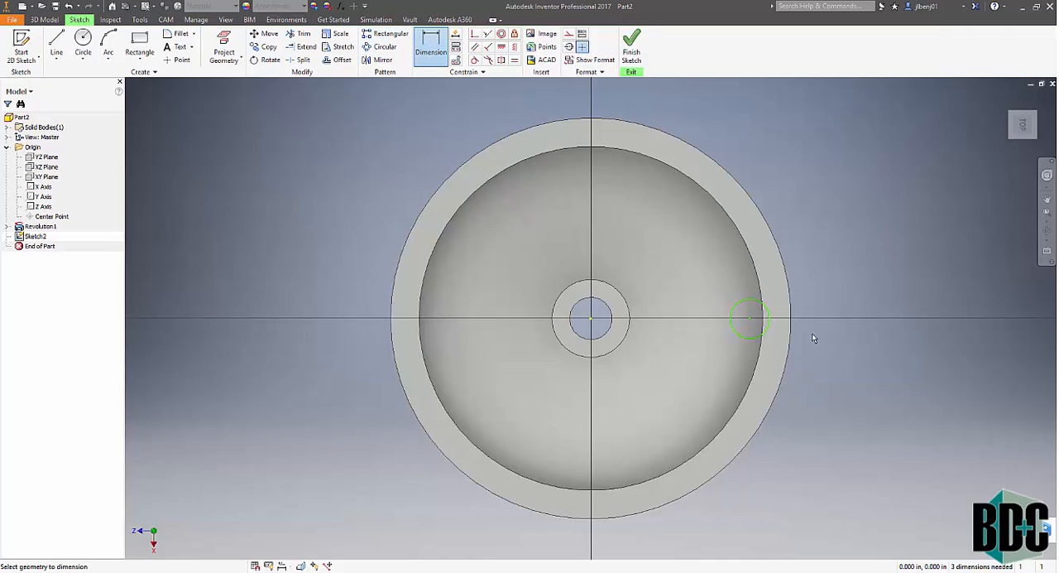
pyautogui.click(768, 298)
pyautogui.click(805, 270)
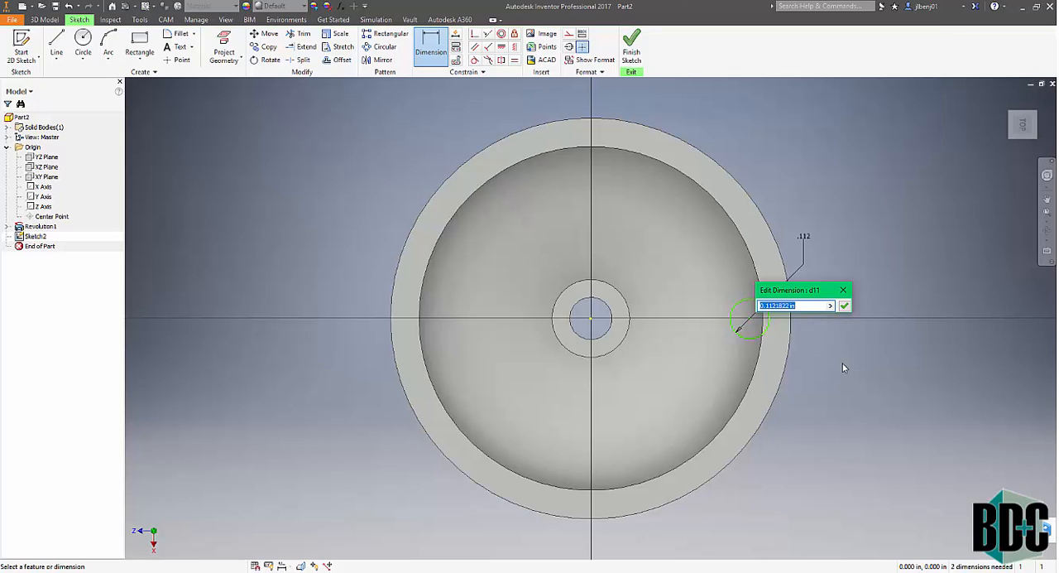
pyautogui.write('.0625')
pyautogui.press('BackSpace')
pyautogui.press('BackSpace')
pyautogui.press('BackSpace')
pyautogui.press('BackSpace')
pyautogui.write('12')
pyautogui.press('Return')
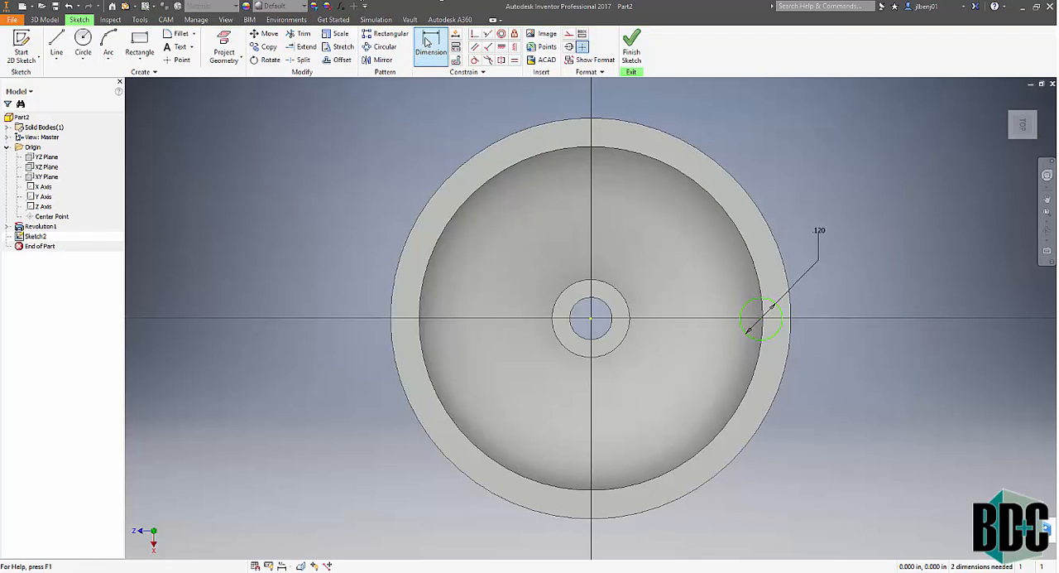
# - Dimension the horizontal distance from the origin to the small circle's centre at .45 in, and finish the sketch
pyautogui.click(590, 320)
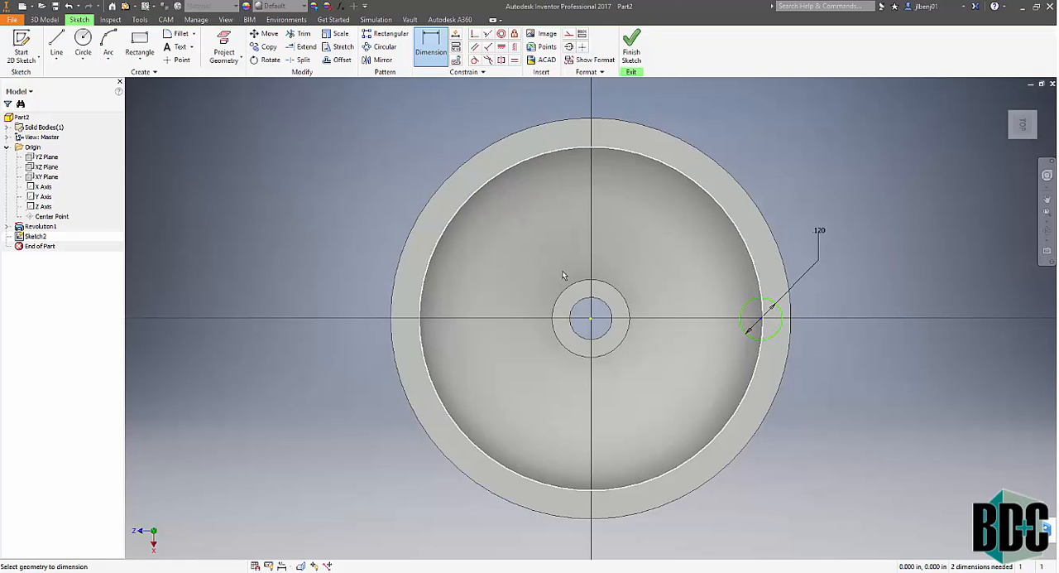
pyautogui.click(590, 318)
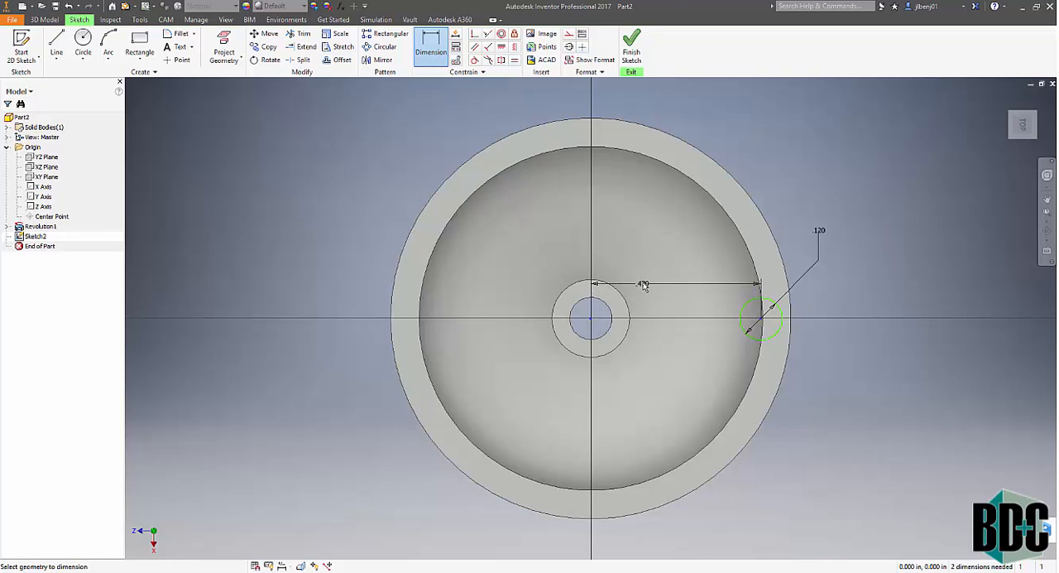
pyautogui.click(634, 282)
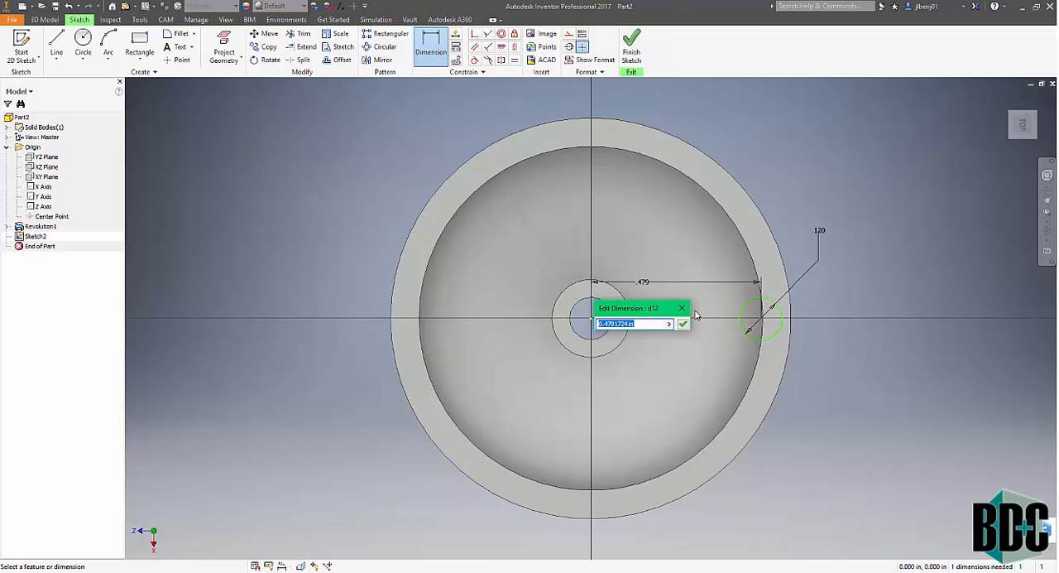
pyautogui.write('.45')
pyautogui.press('Return')
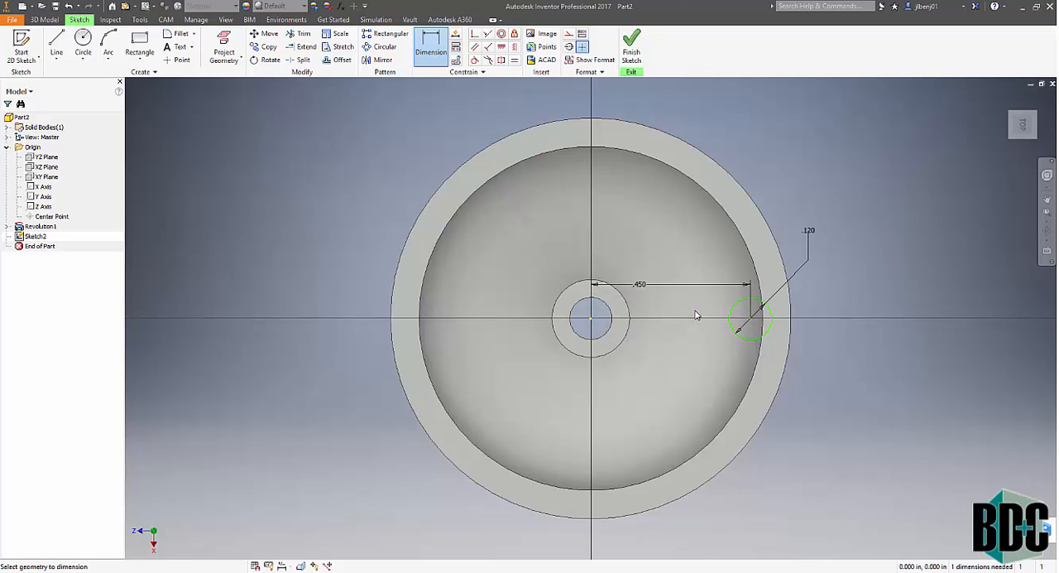
pyautogui.click(634, 53)
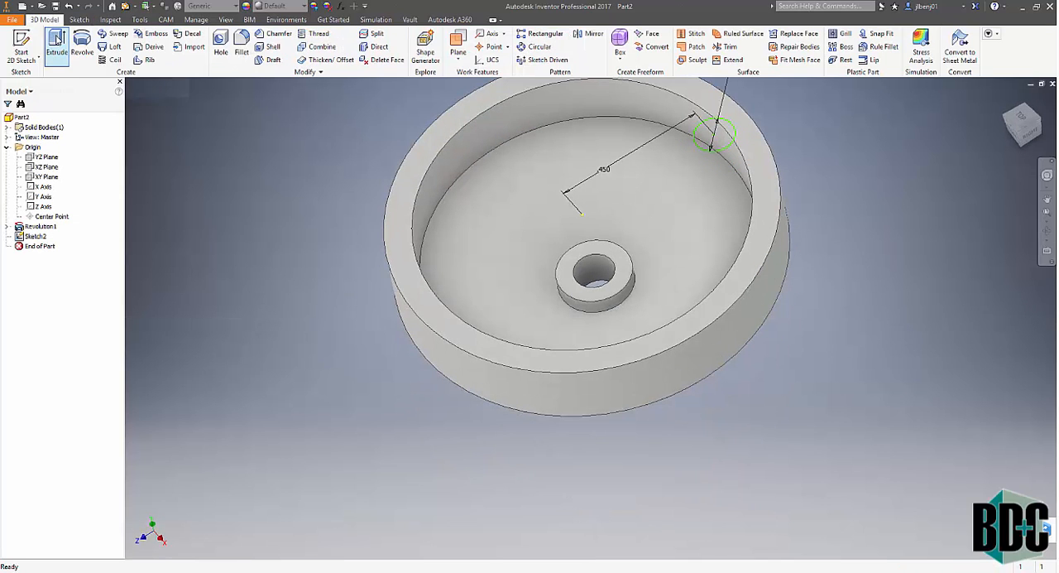
# - Extrude the small circle as a cut into the part, with its extent set To the disc's recessed inner floor
pyautogui.click(55, 43)
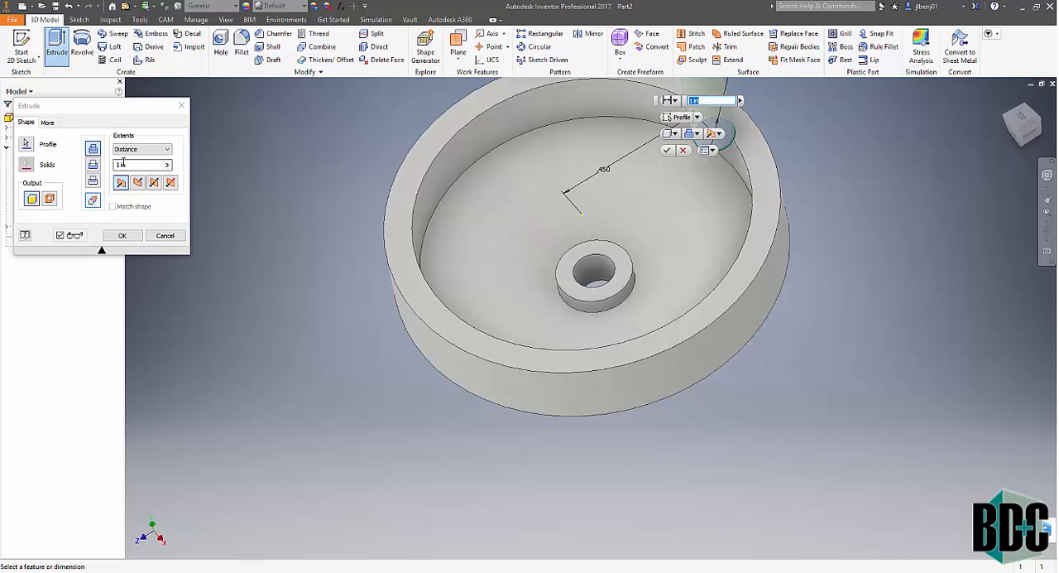
pyautogui.click(138, 183)
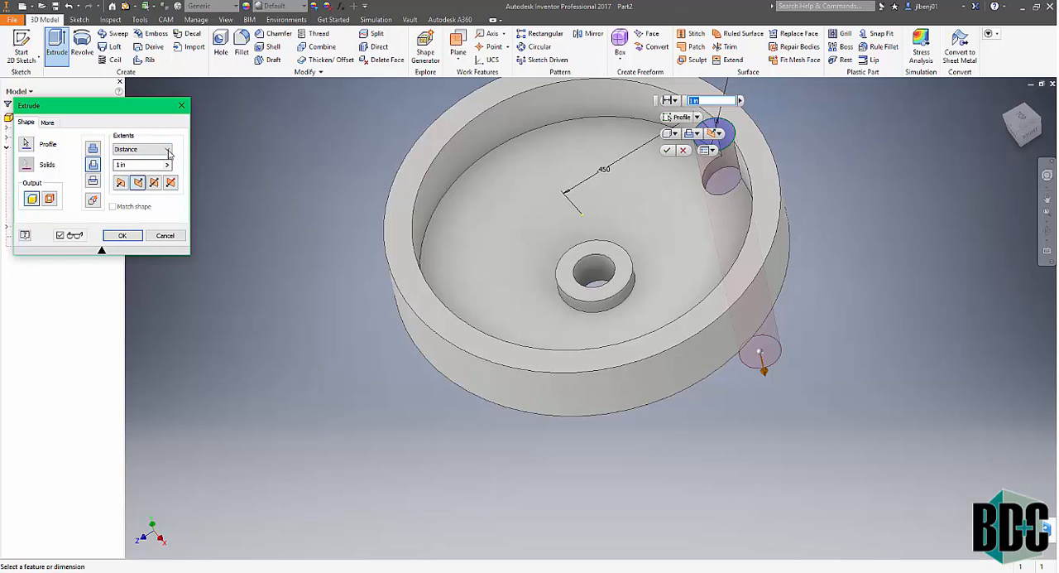
pyautogui.click(167, 149)
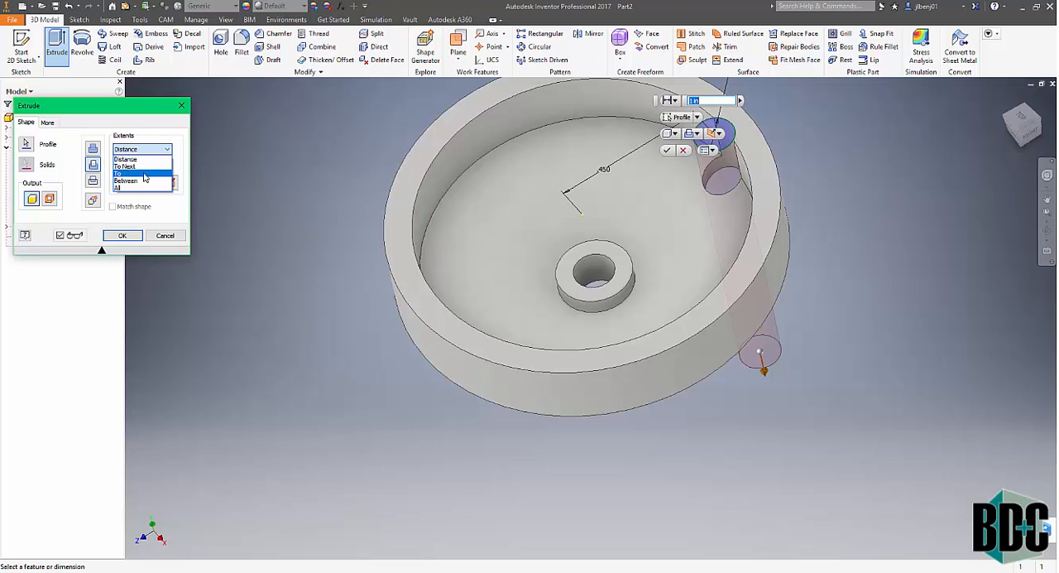
pyautogui.click(147, 174)
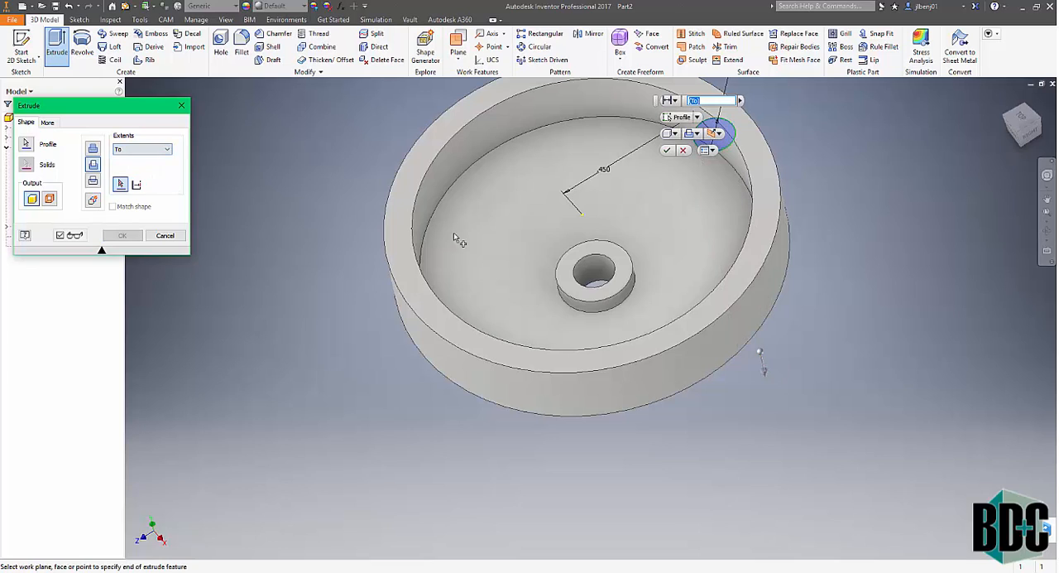
pyautogui.click(704, 215)
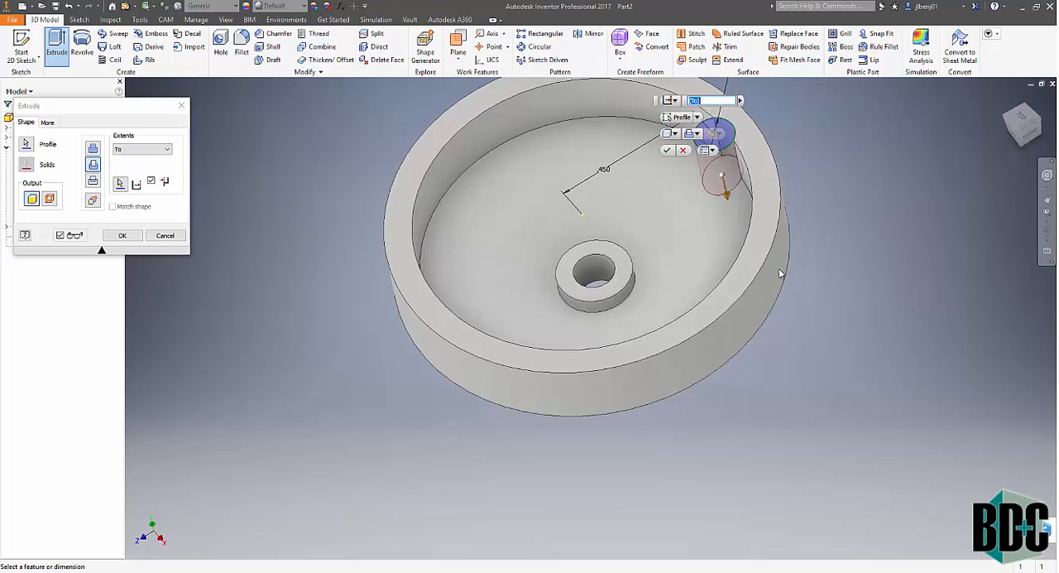
pyautogui.click(123, 239)
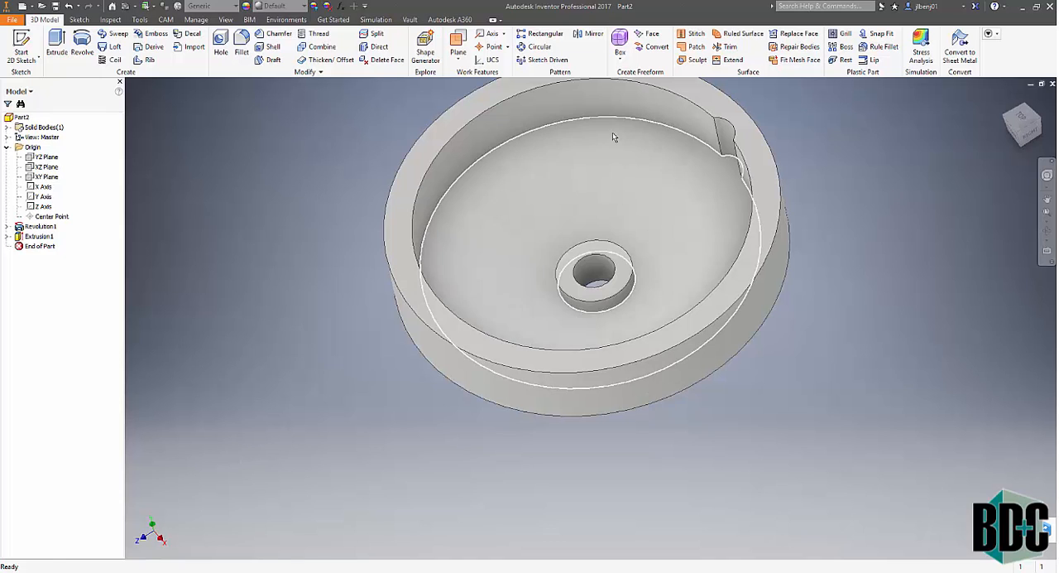
# - Create a circular pattern of the scalloped rim cut with 24 occurrences over 360 degrees about the origin's Y axis
pyautogui.click(538, 48)
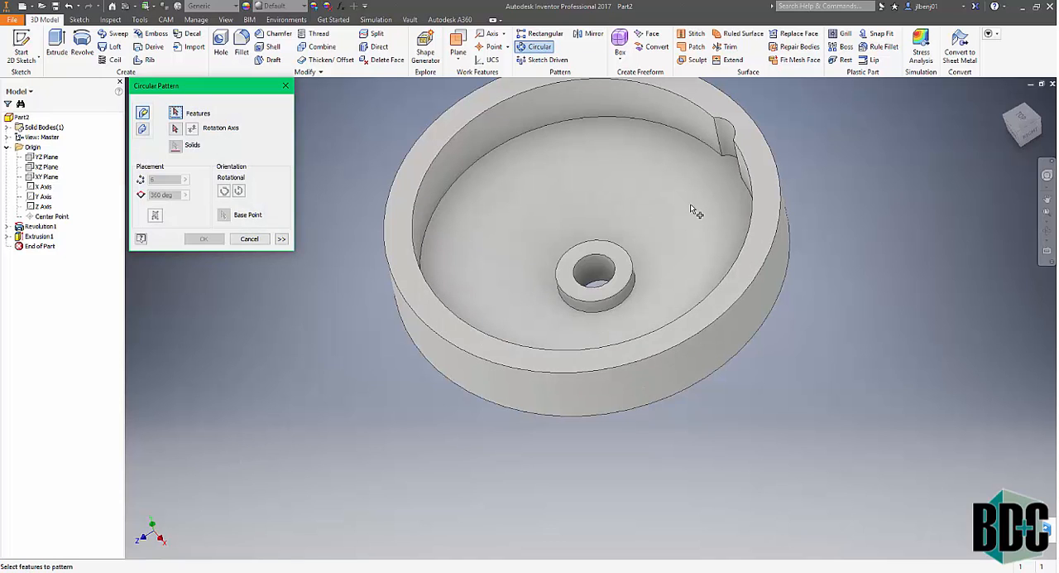
pyautogui.click(725, 135)
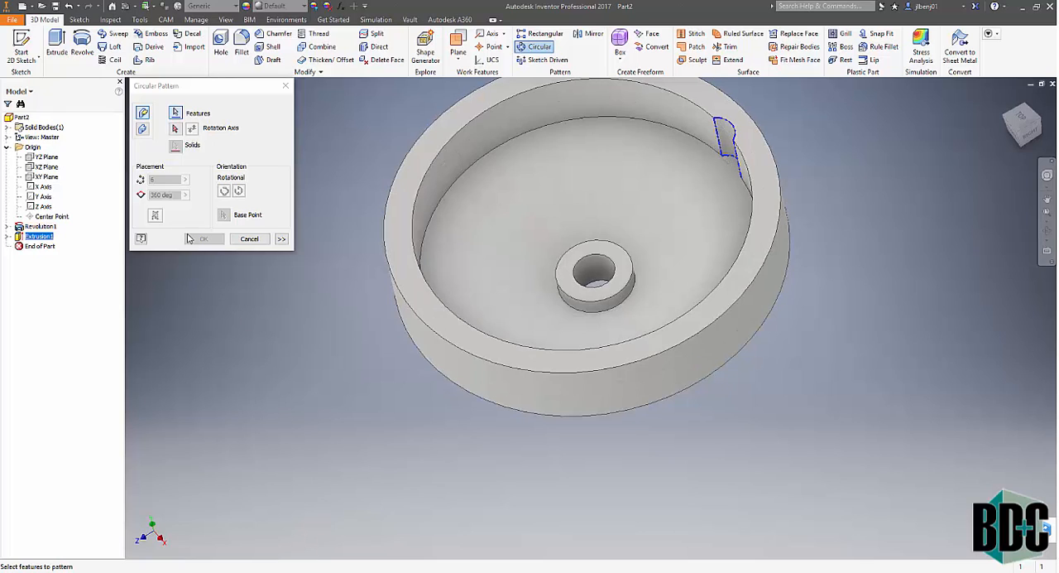
pyautogui.click(175, 129)
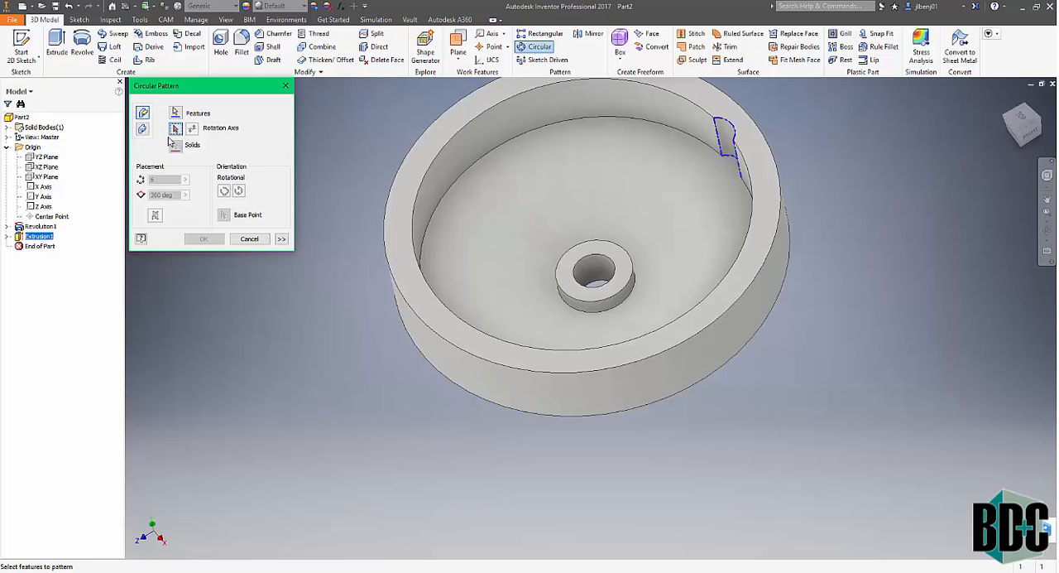
pyautogui.click(42, 198)
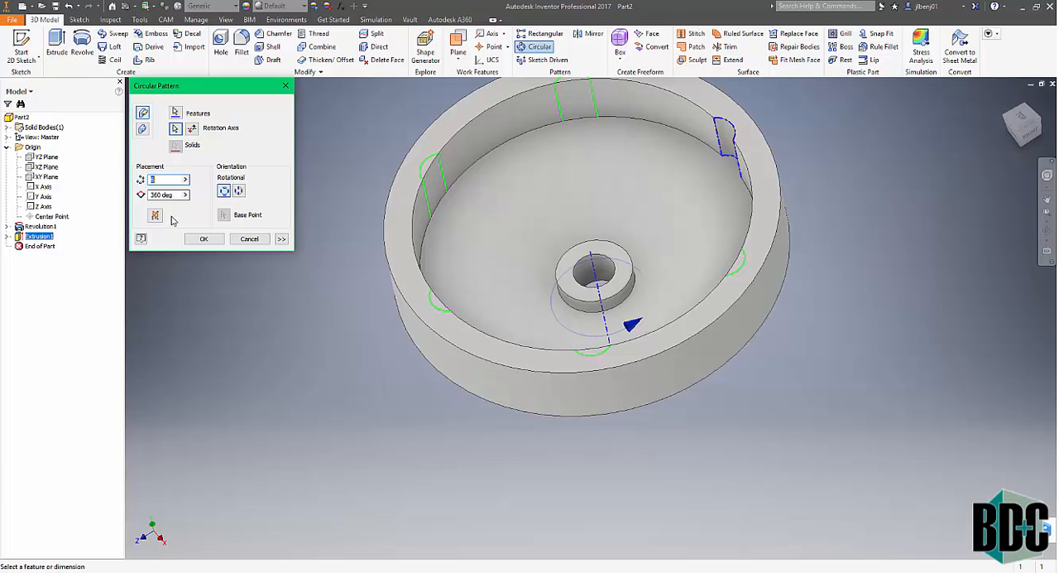
pyautogui.write('24')
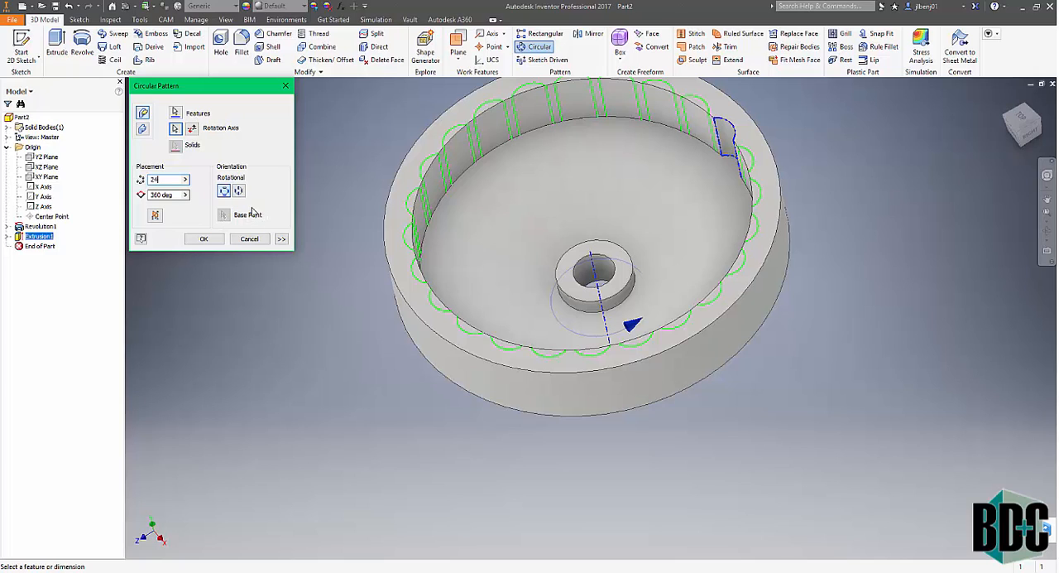
pyautogui.click(204, 240)
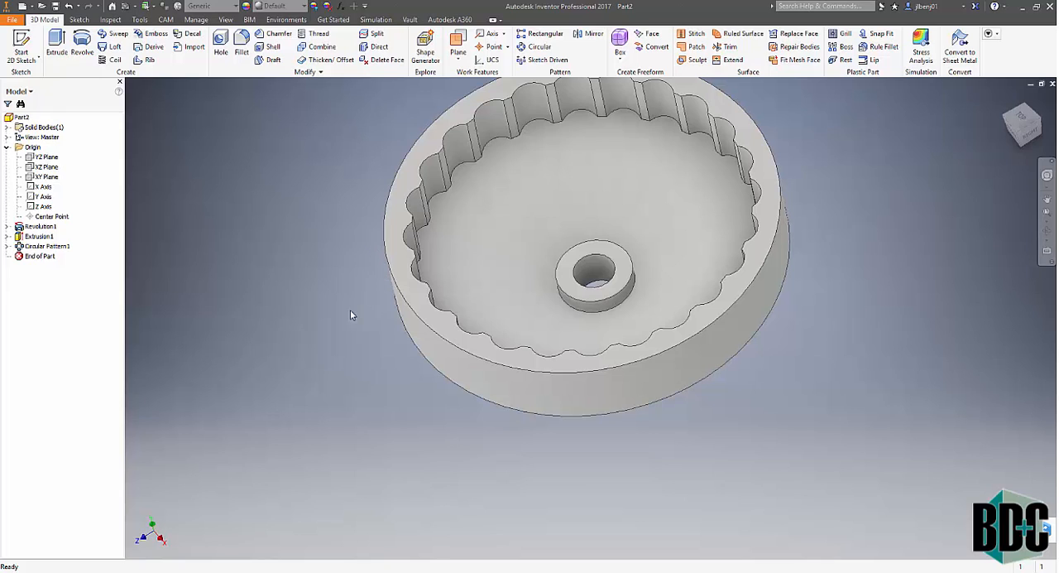
# - Start a sketch on the rim's top face and draw two circles on the vertical axis, one about 0.154 in above the hub and a slightly larger one below
pyautogui.scroll(3, 308, 325)
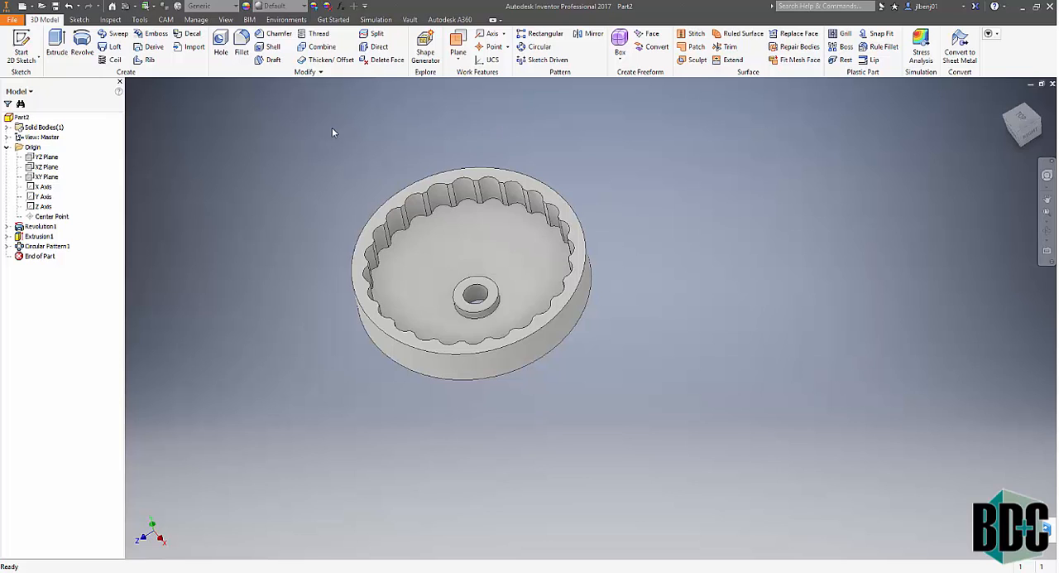
pyautogui.click(21, 46)
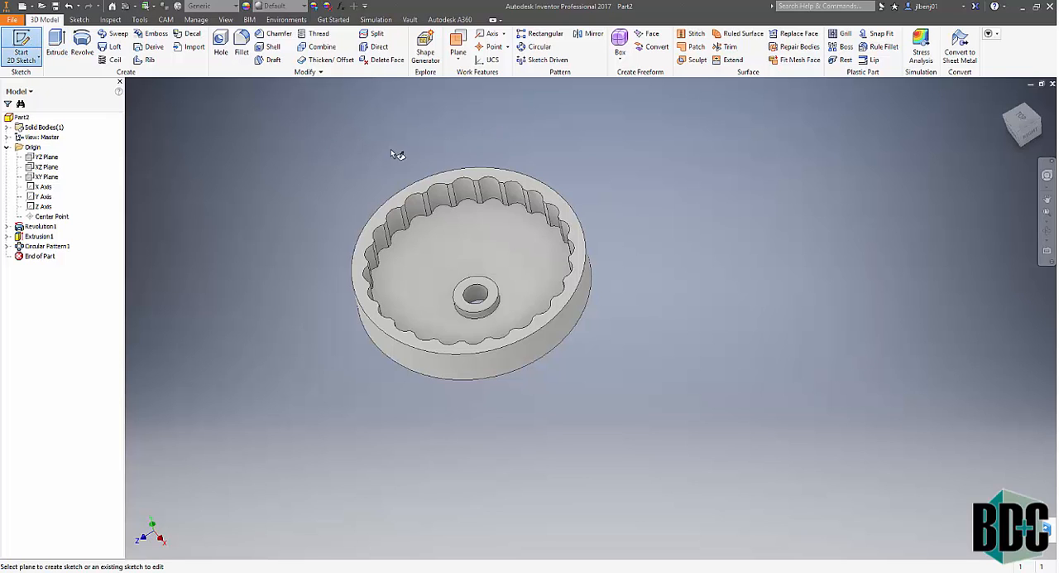
pyautogui.click(479, 176)
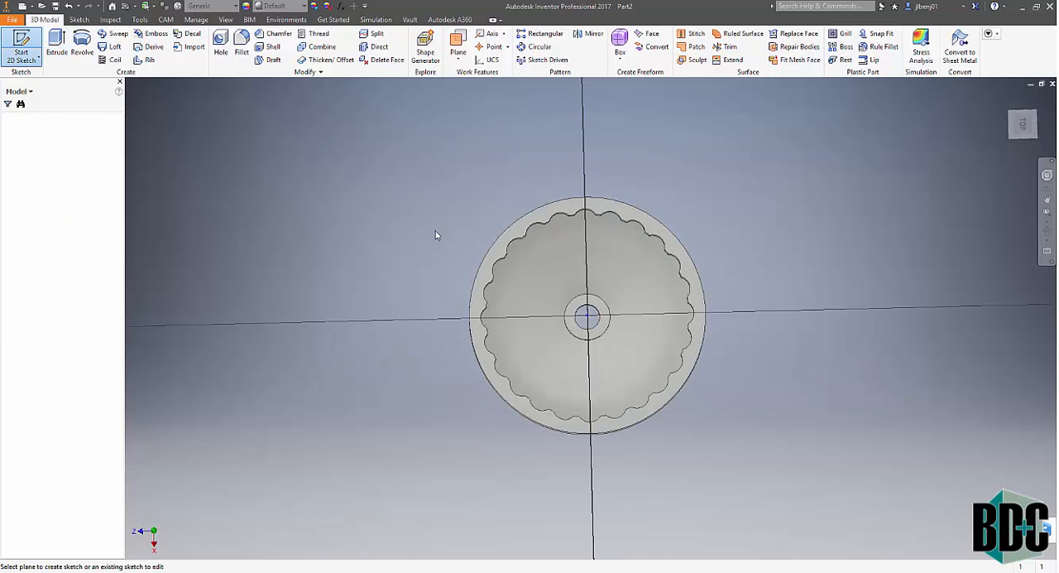
pyautogui.click(83, 45)
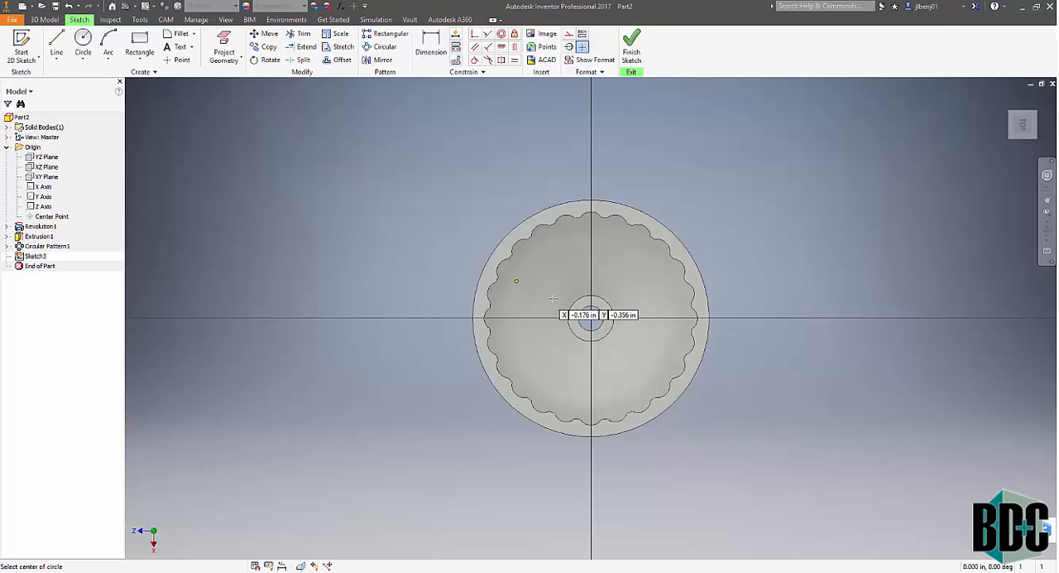
pyautogui.click(591, 258)
pyautogui.click(579, 245)
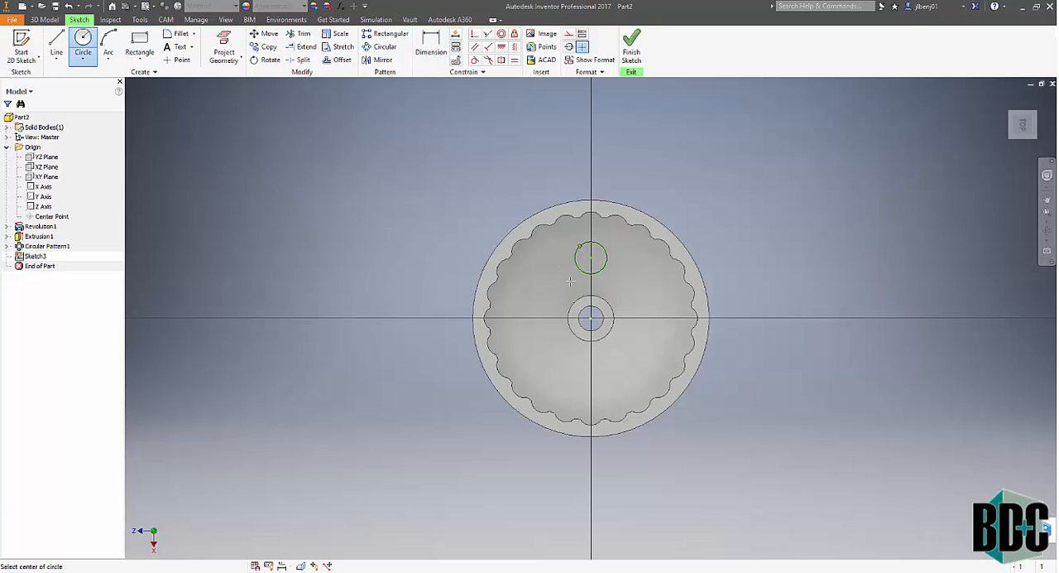
pyautogui.click(591, 392)
pyautogui.click(576, 405)
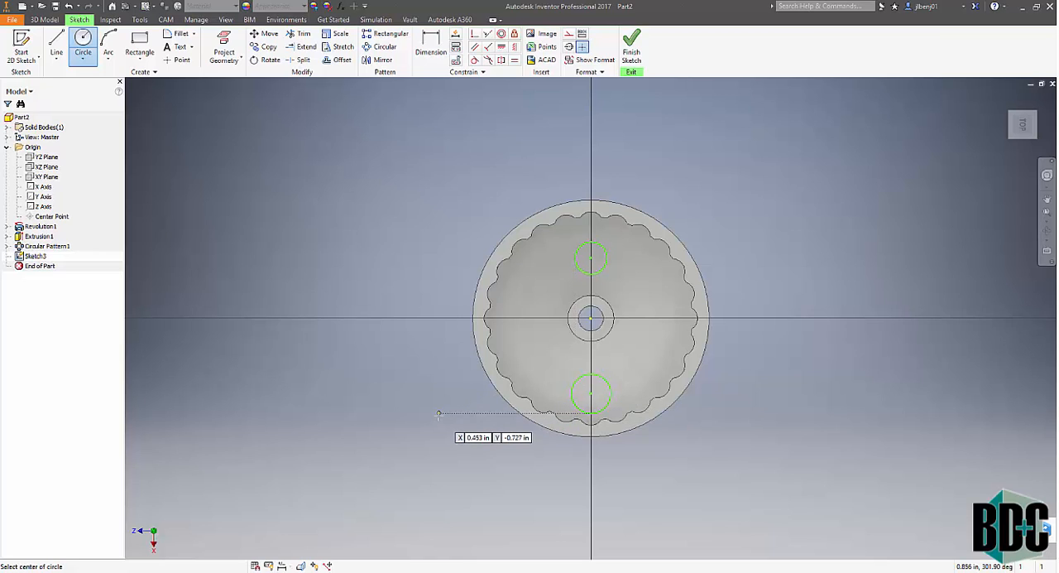
pyautogui.press('Escape')
# - Dimension the diameter of the circle above the hub at .14 in
pyautogui.click(430, 45)
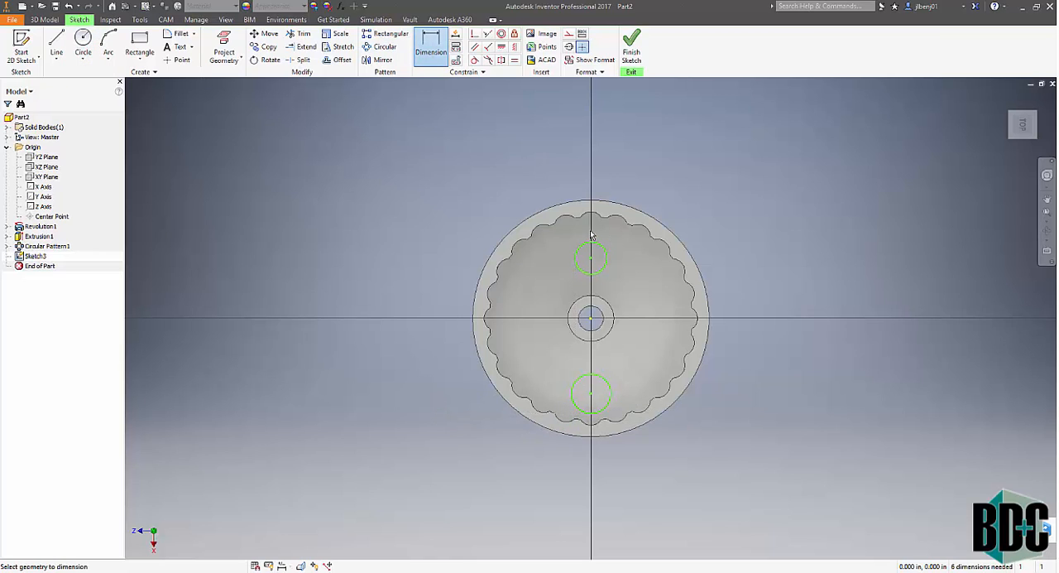
pyautogui.click(607, 255)
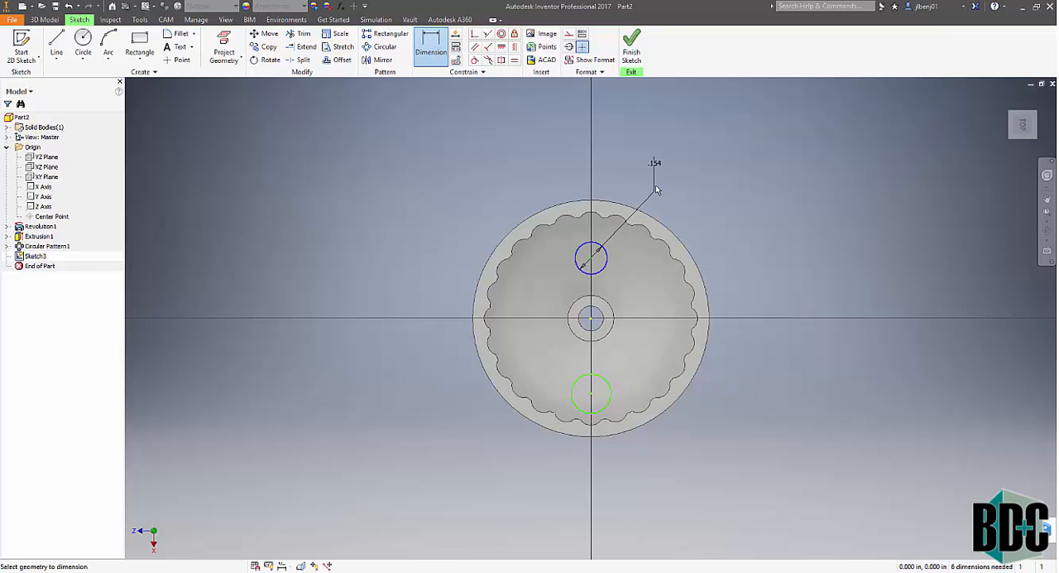
pyautogui.click(655, 156)
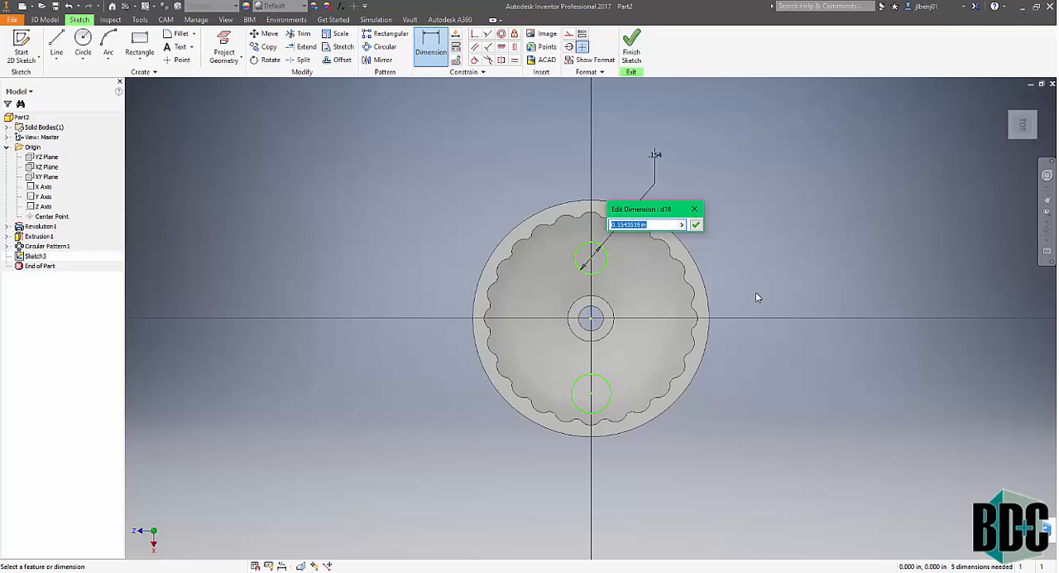
pyautogui.write('.14')
pyautogui.press('Return')
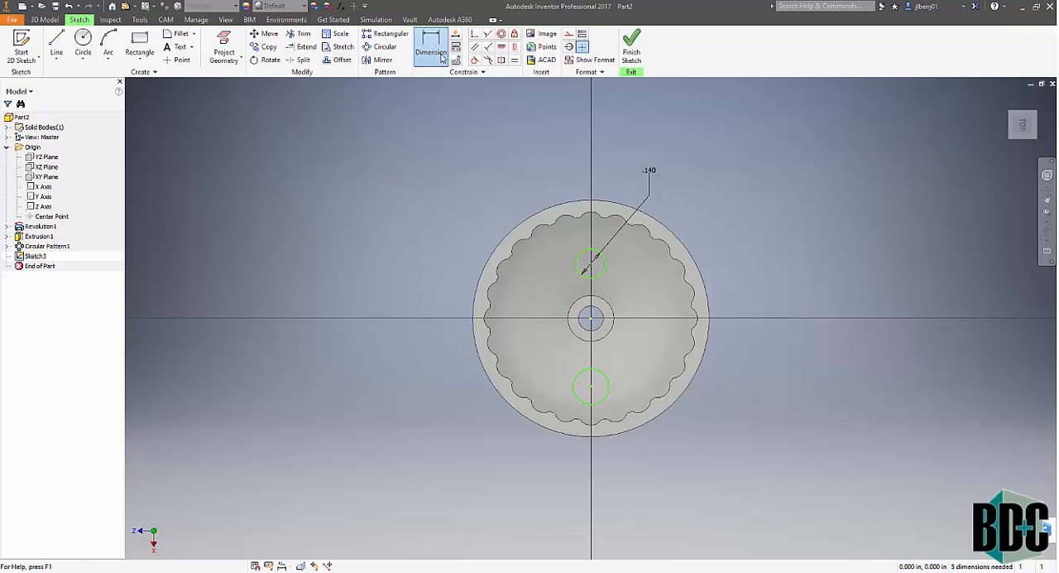
# - Dimension the lower circle's diameter, linking its value to the upper circle's diameter dimension d18
pyautogui.click(610, 393)
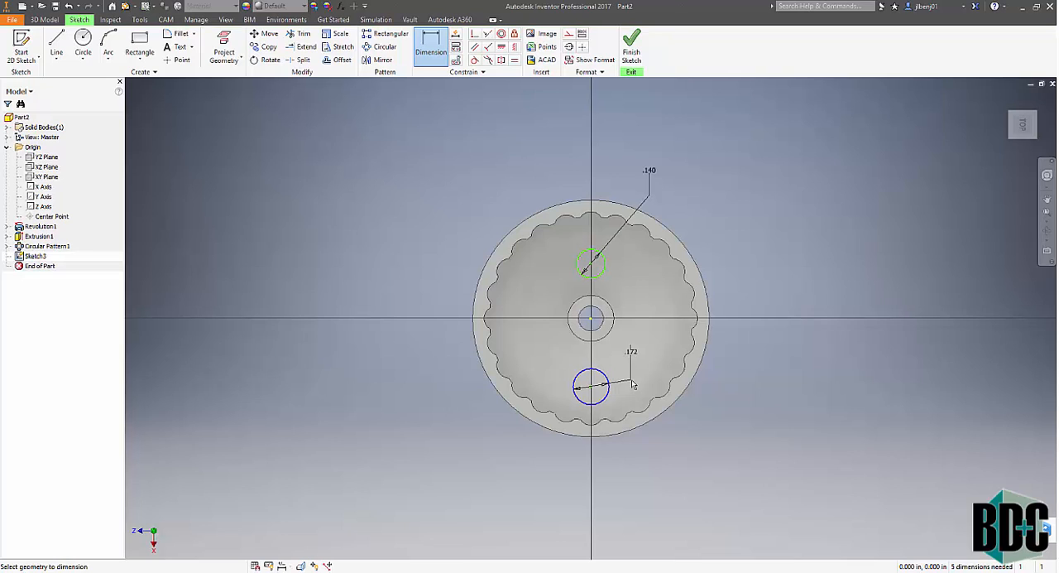
pyautogui.click(632, 383)
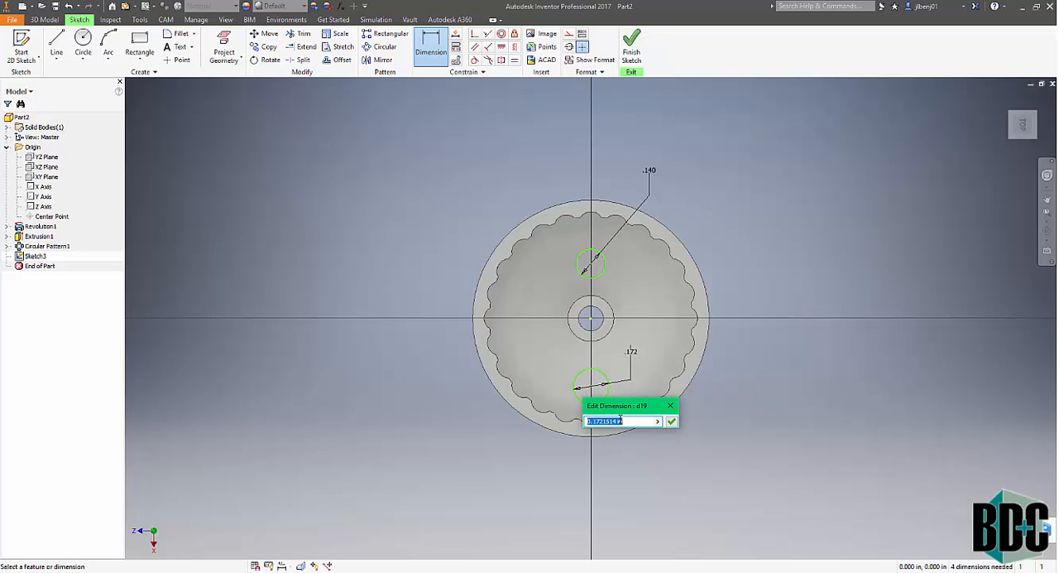
pyautogui.click(653, 173)
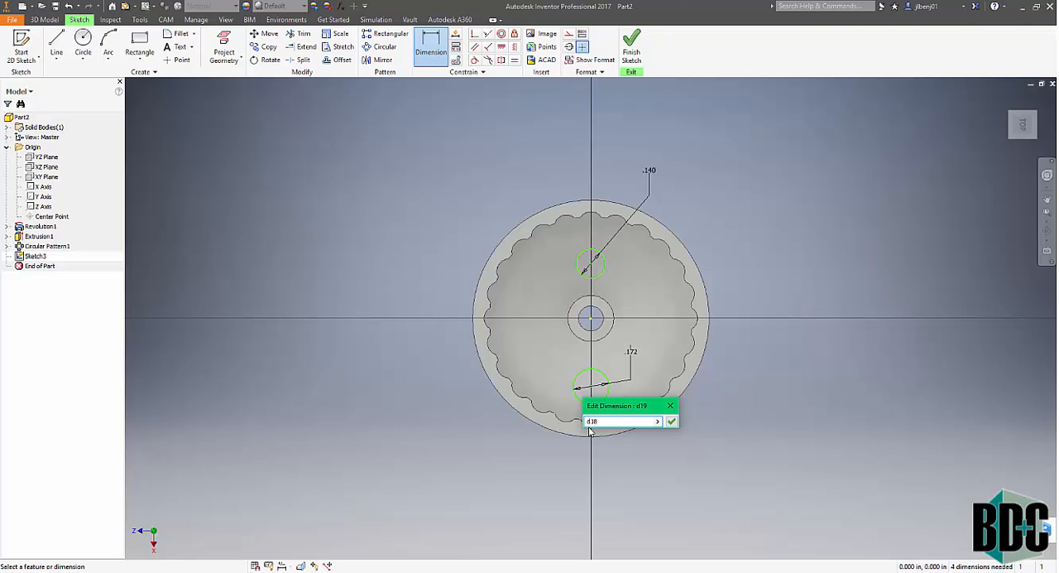
pyautogui.click(671, 422)
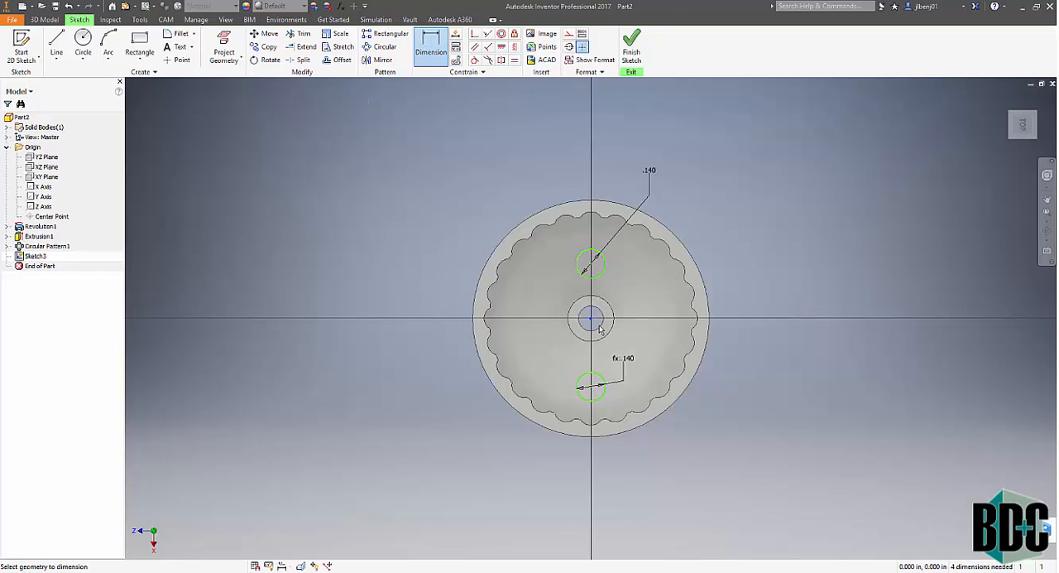
# - Dimension the vertical distance from the hub's center to the upper circle's center at .36 in
pyautogui.click(590, 266)
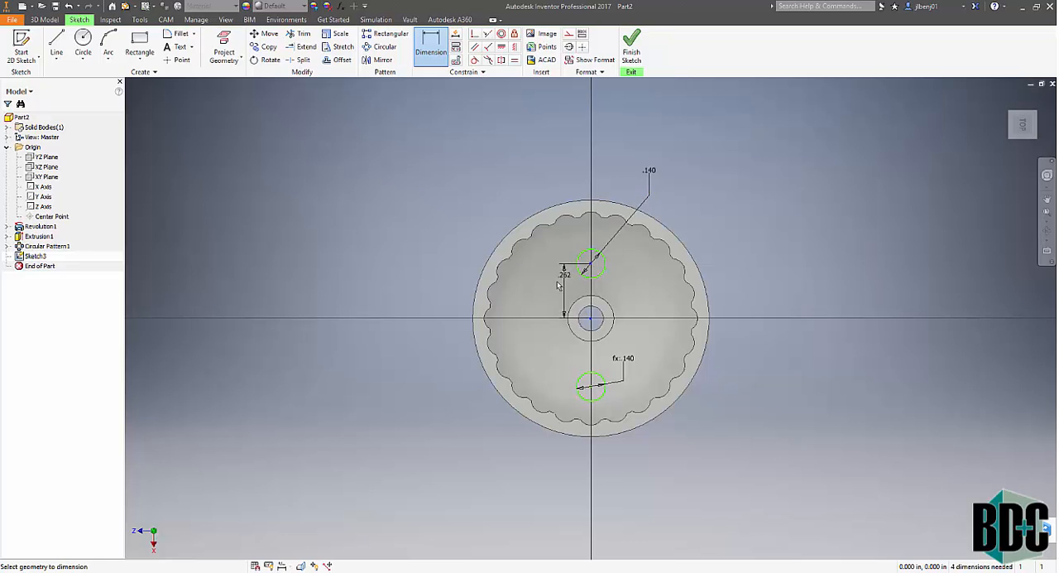
pyautogui.click(553, 294)
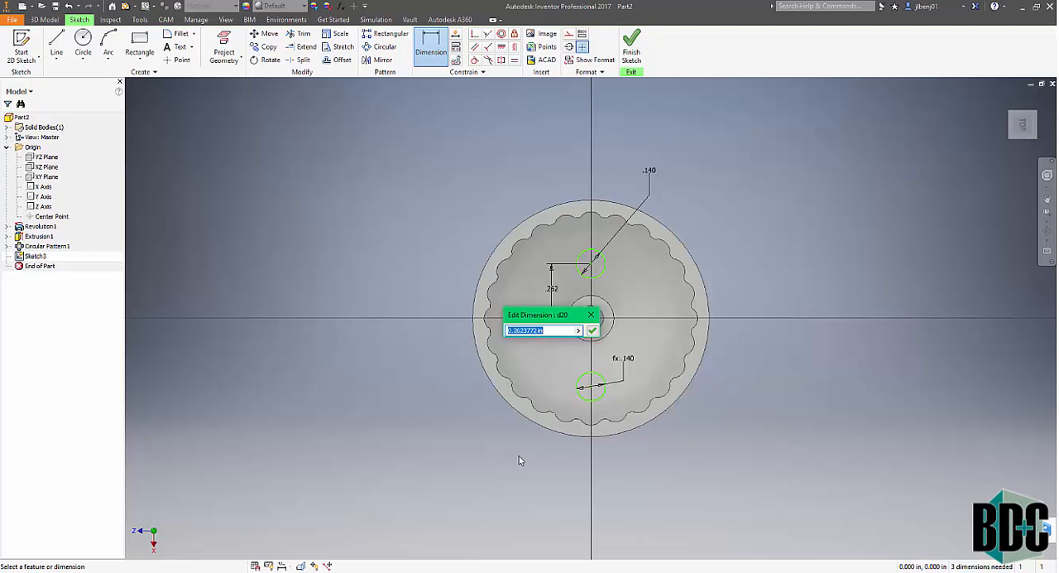
pyautogui.write('.36')
pyautogui.press('Return')
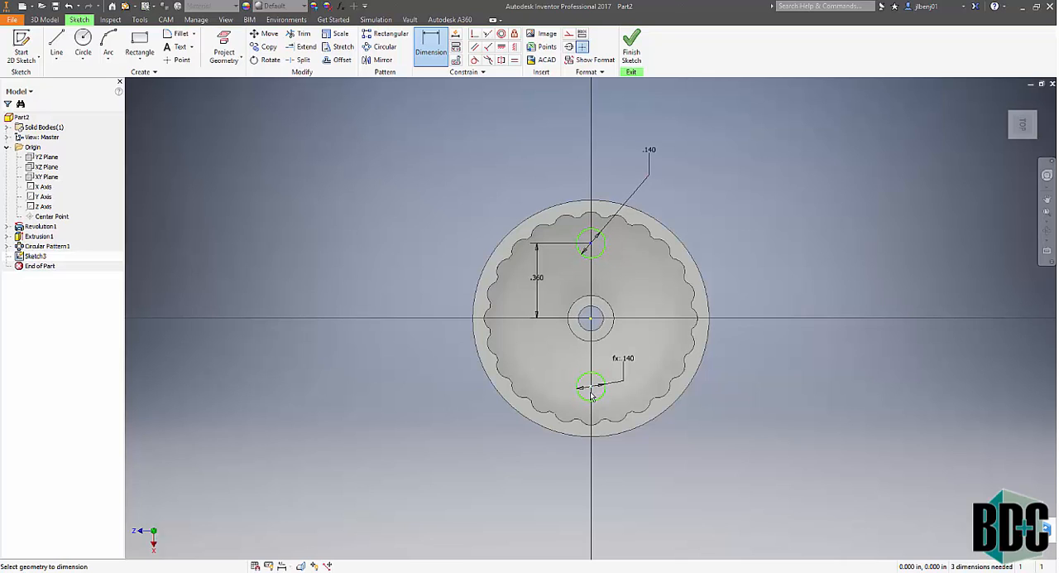
# - Dimension the vertical distance between the two circles' centers with the expression d20*2, twice the upper circle's offset from the hub
pyautogui.click(559, 388)
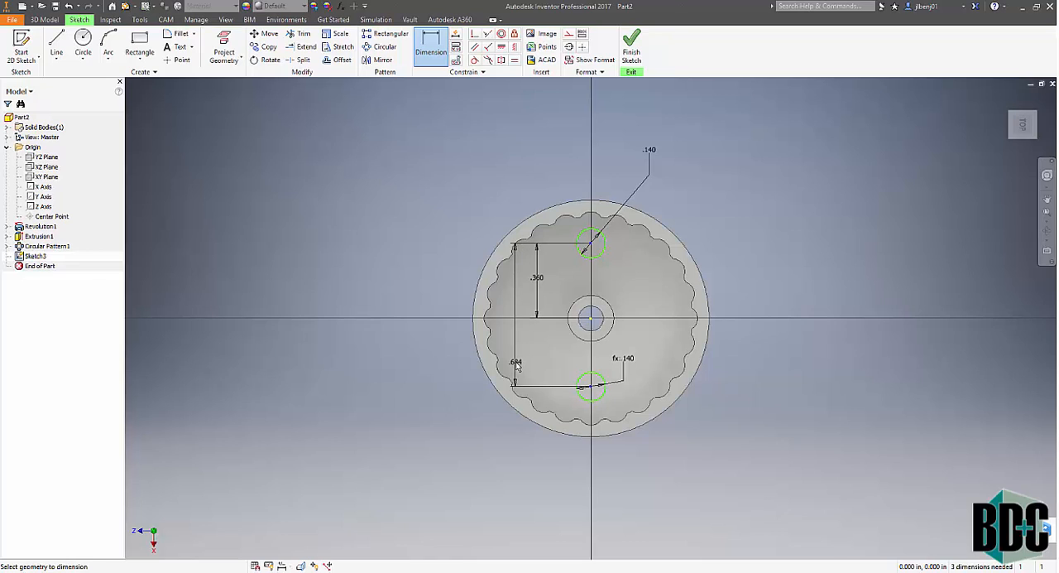
pyautogui.click(515, 364)
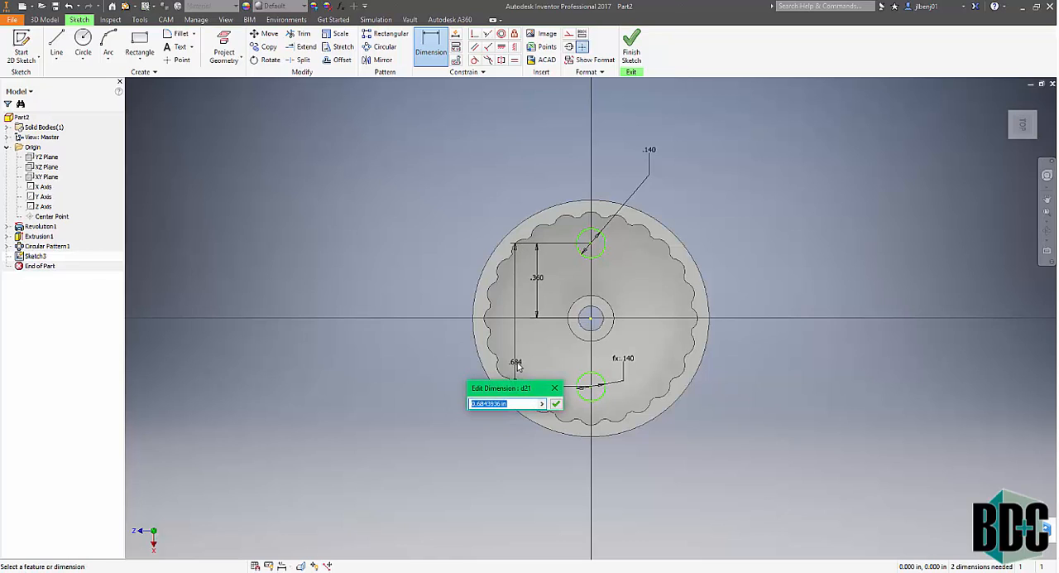
pyautogui.click(539, 280)
pyautogui.write('*')
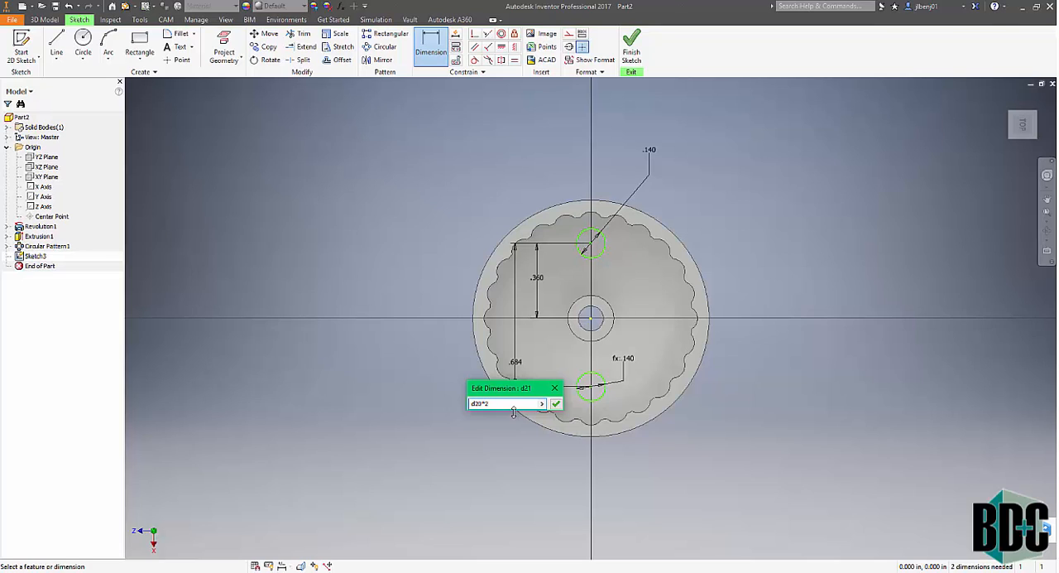
pyautogui.write('2')
pyautogui.click(555, 403)
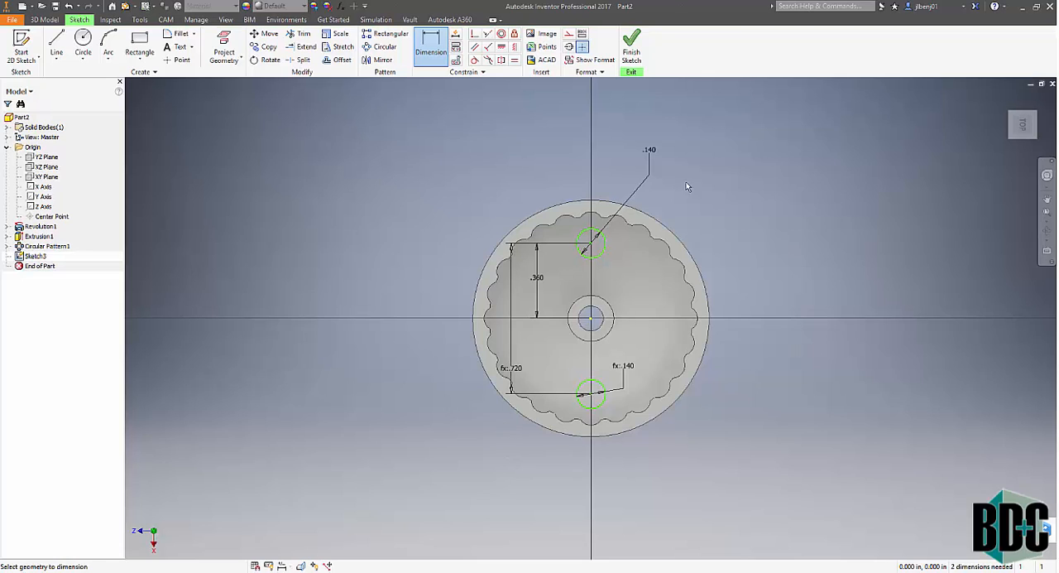
# - Finish the sketch and extrude both circles as a cut with extents All, in the reversed direction down through the disc
pyautogui.click(631, 48)
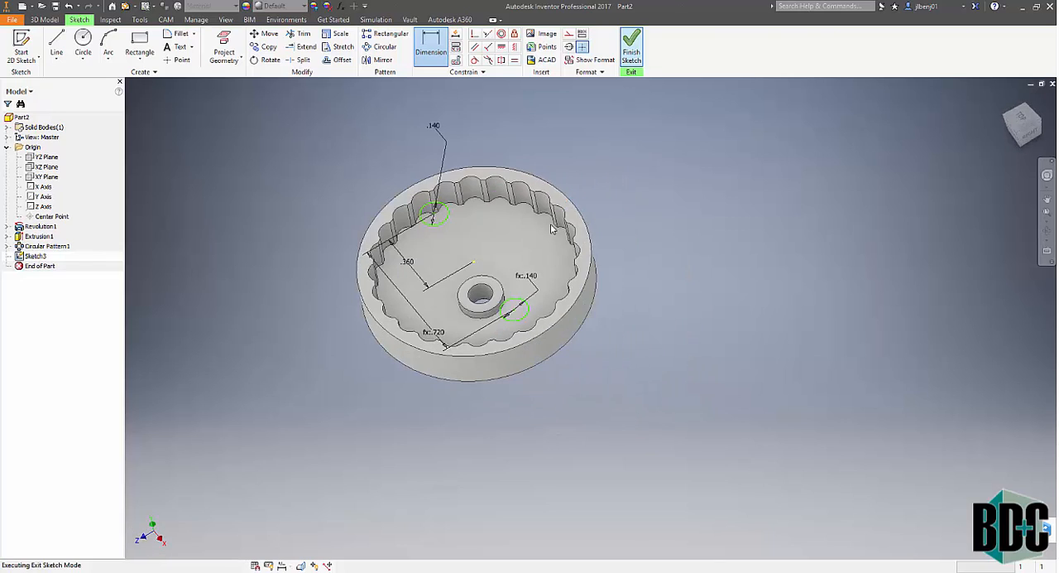
pyautogui.click(56, 43)
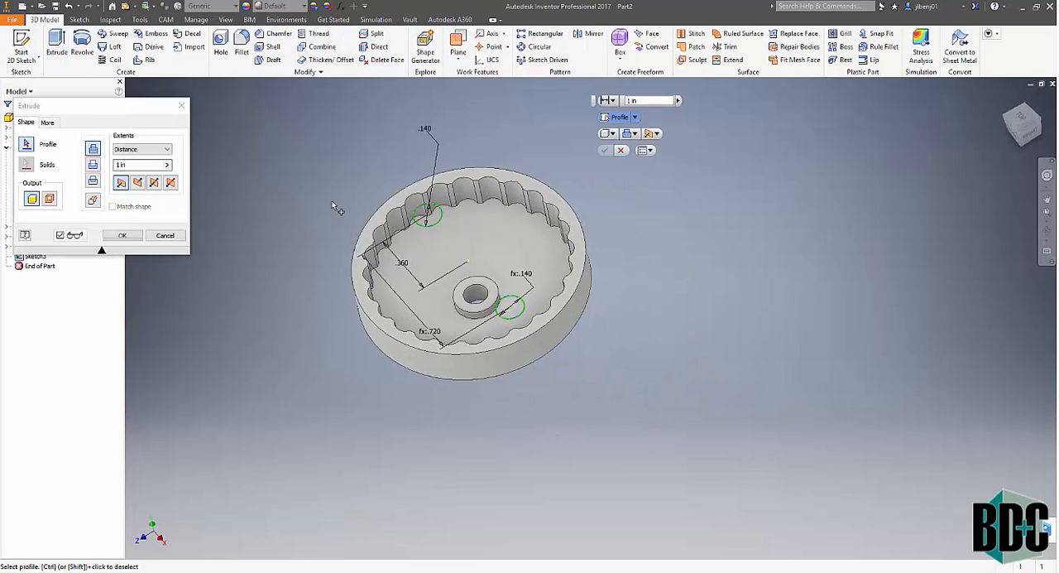
pyautogui.click(429, 220)
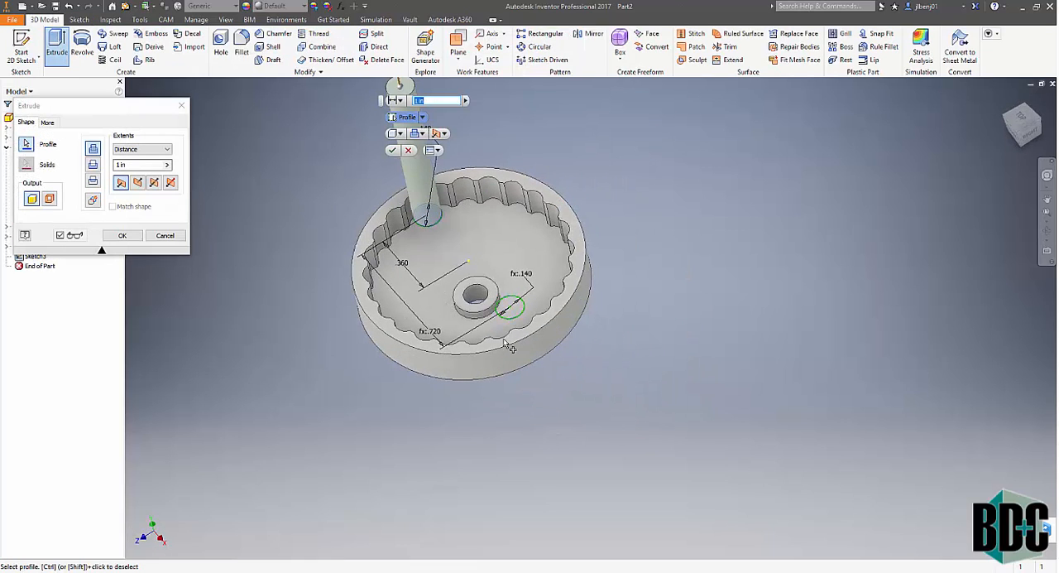
pyautogui.click(523, 315)
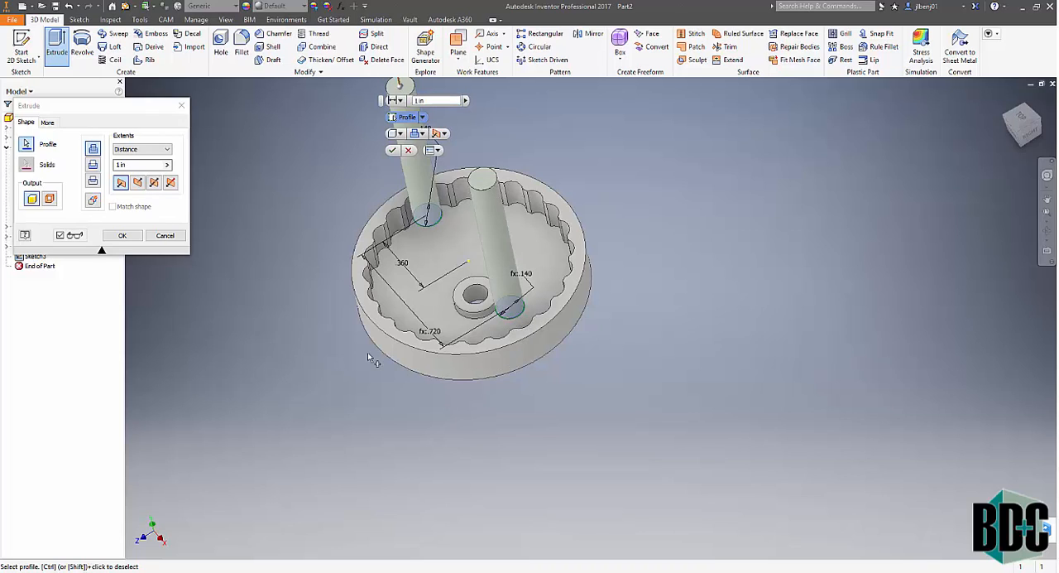
pyautogui.click(138, 183)
pyautogui.click(140, 149)
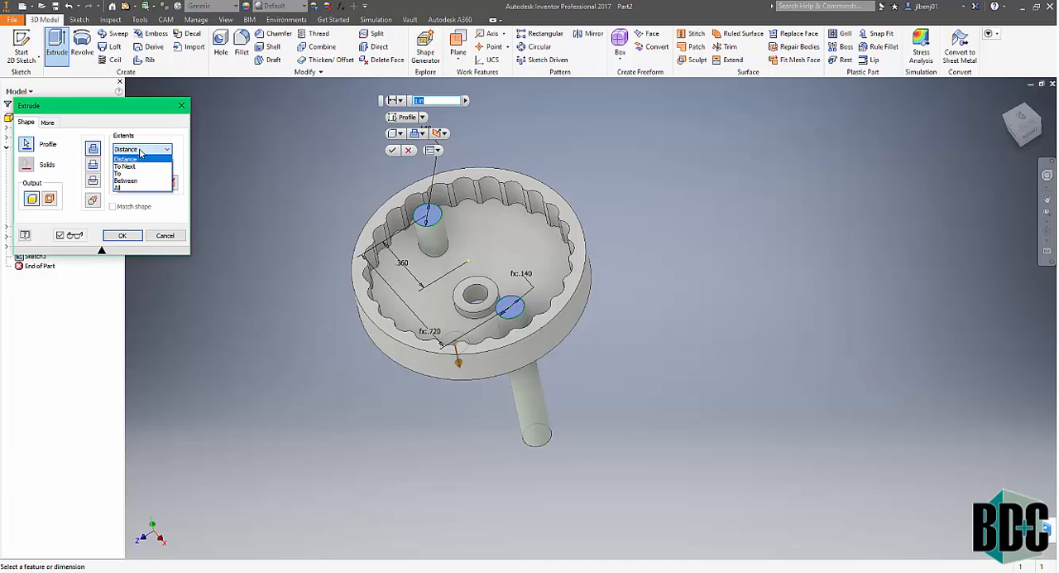
pyautogui.click(124, 188)
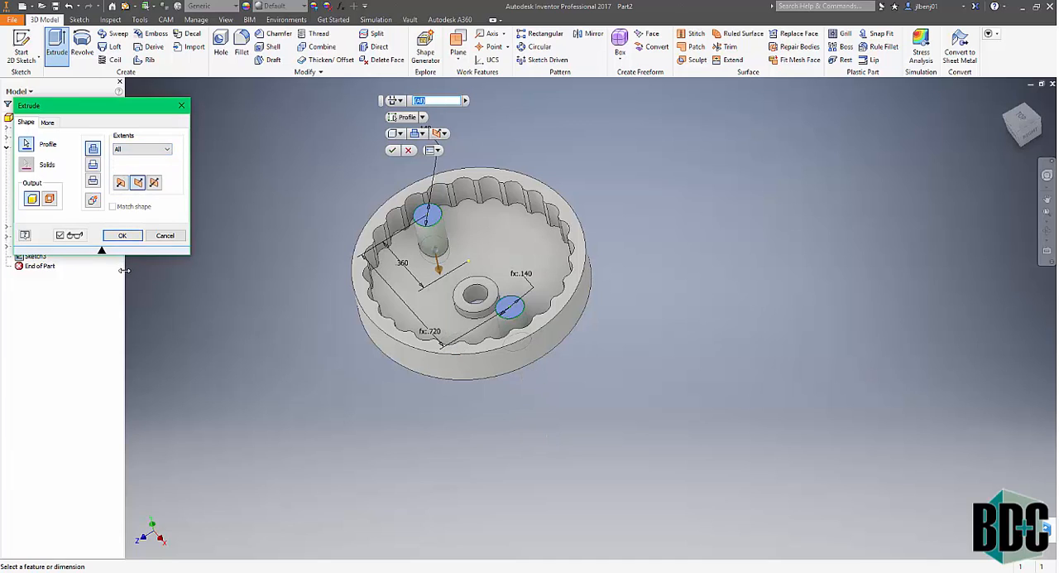
pyautogui.click(94, 164)
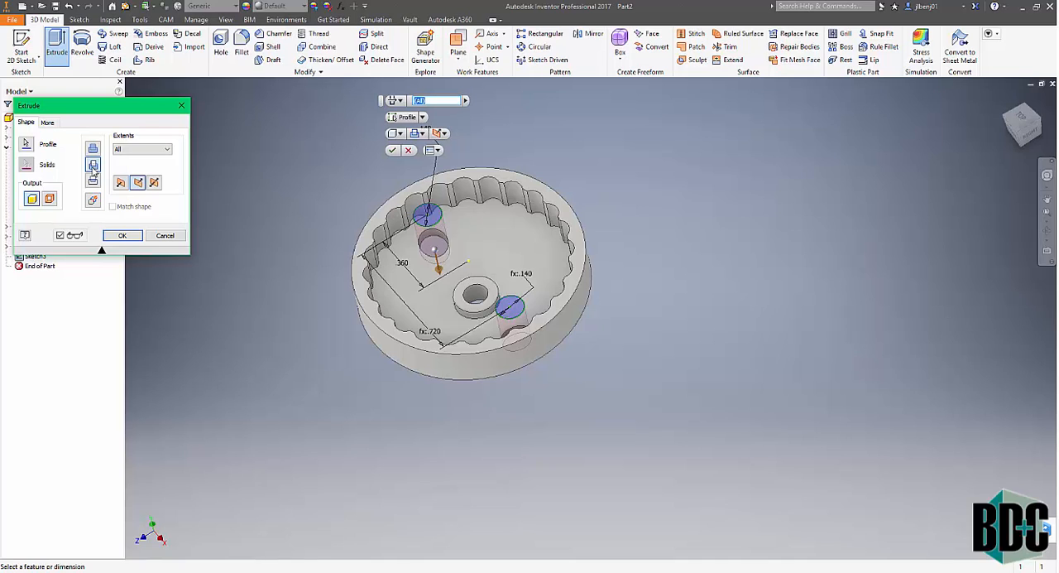
pyautogui.click(121, 237)
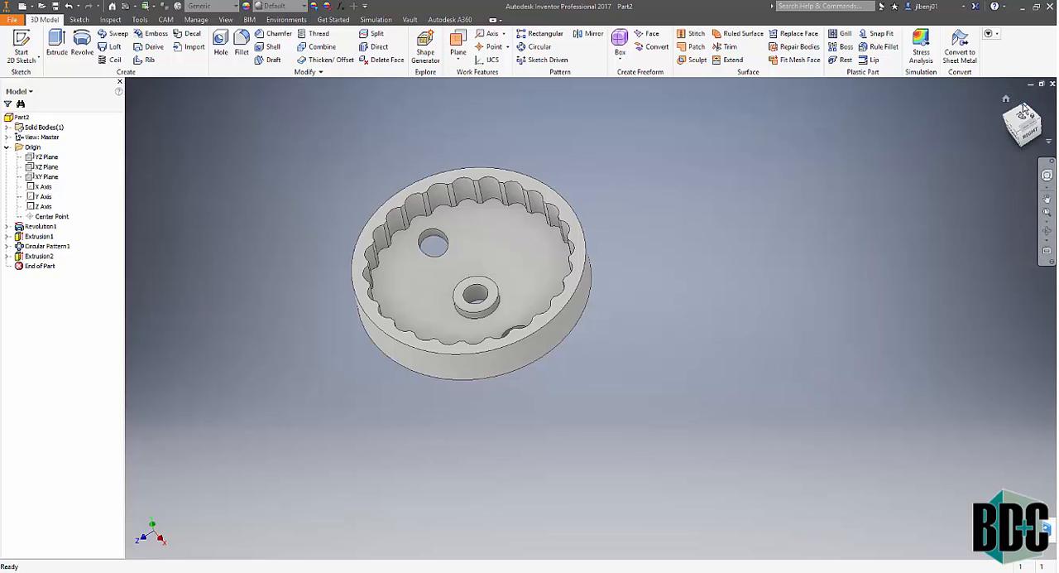
pyautogui.moveTo(1017, 117); pyautogui.dragTo(977, 157)
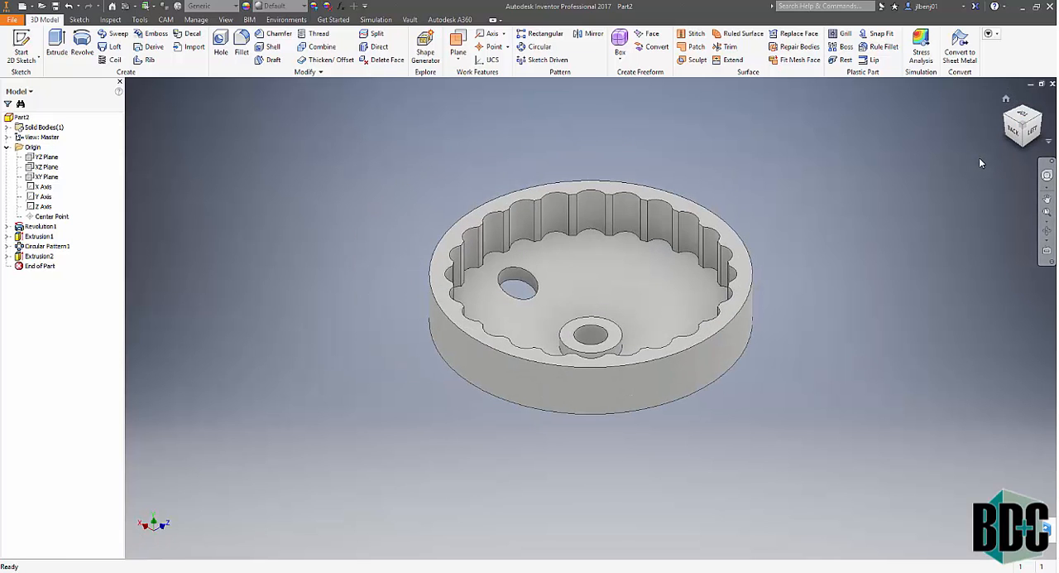
pyautogui.click(1022, 117)
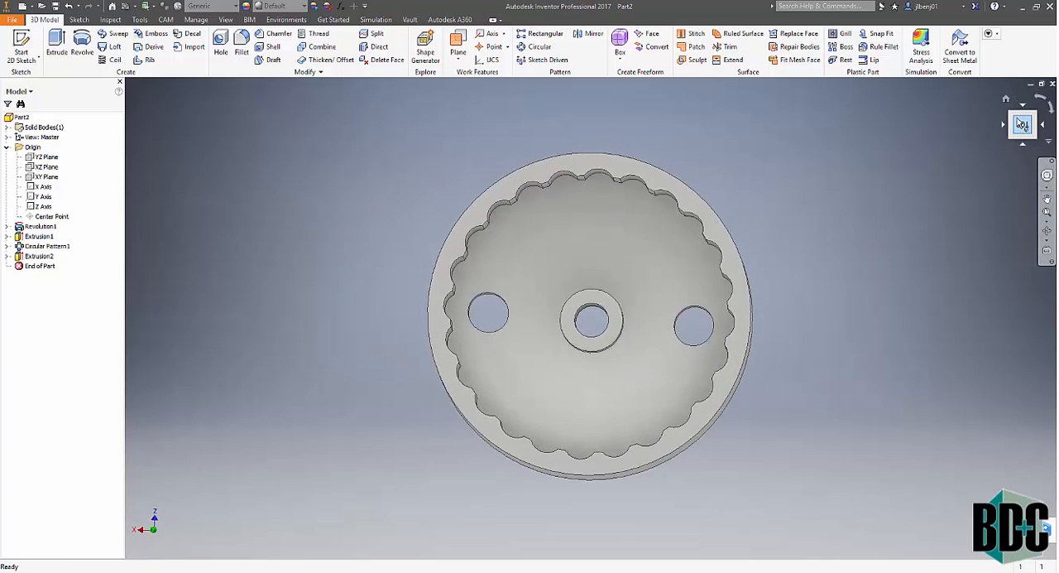